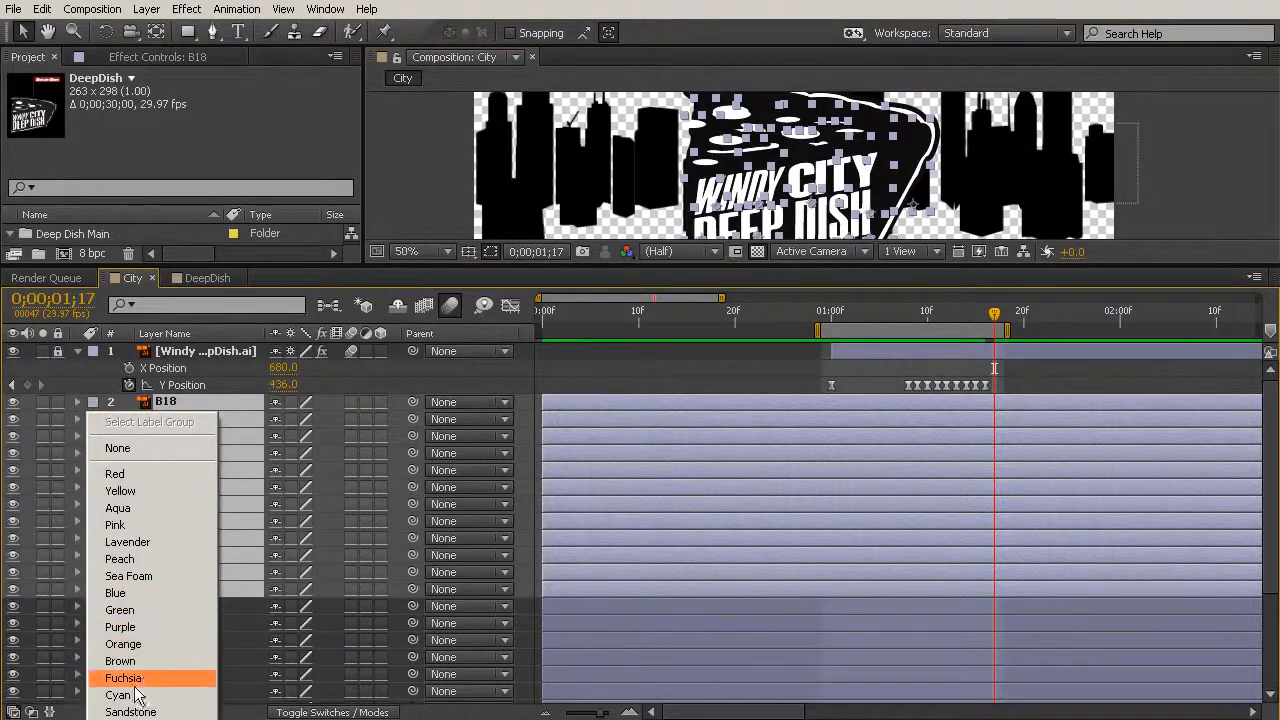
- Assign the Fuchsia label to the selected building layers B18 through B16
click(140, 678)
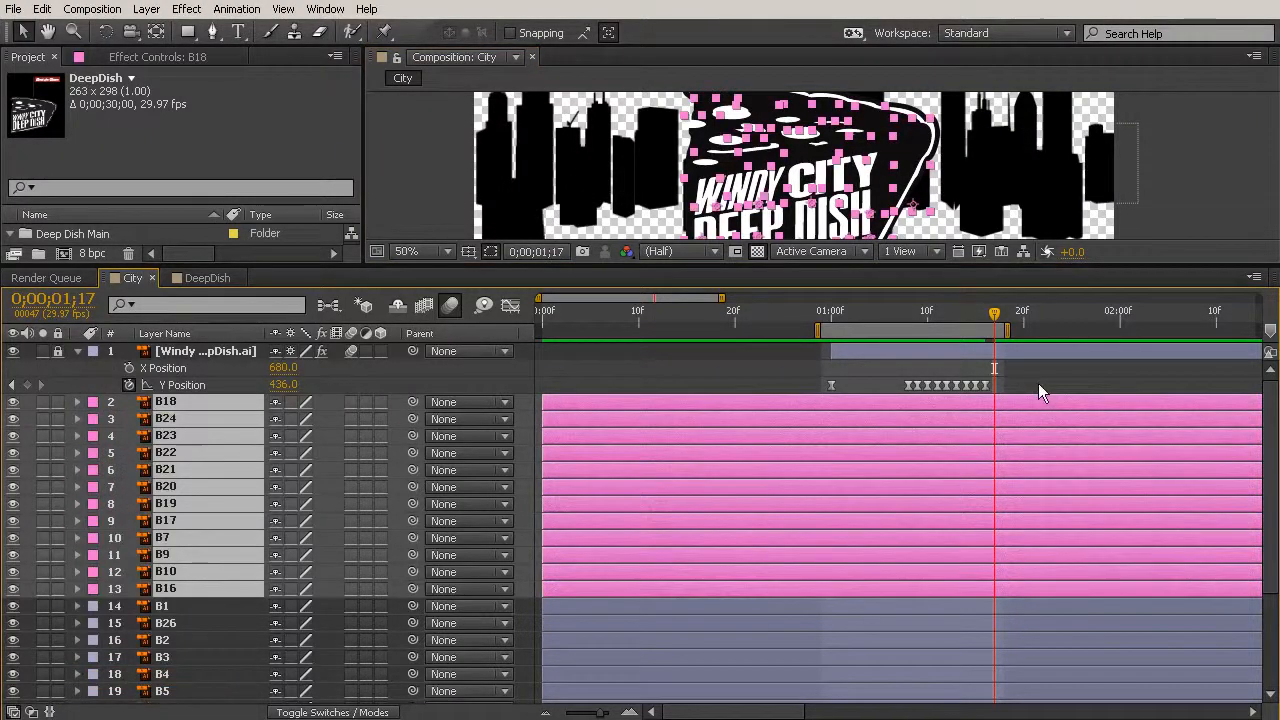
drag(829, 265, 1022, 498)
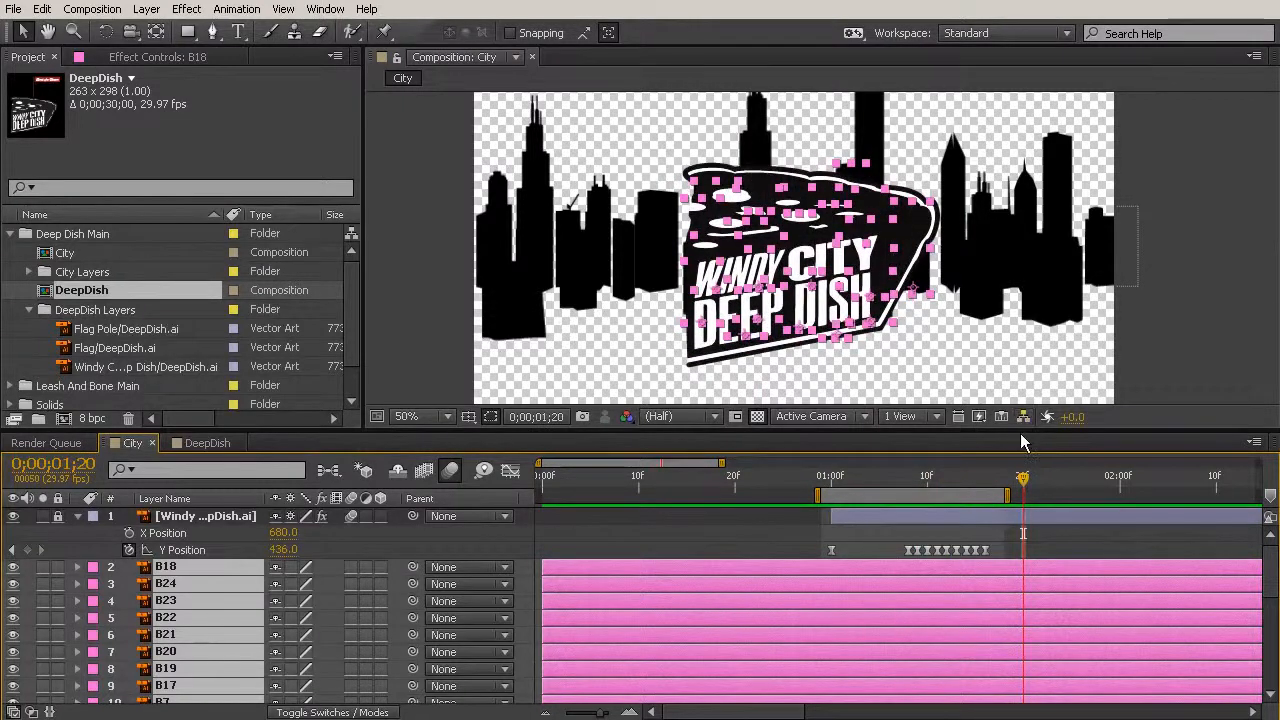
drag(1018, 433, 1005, 252)
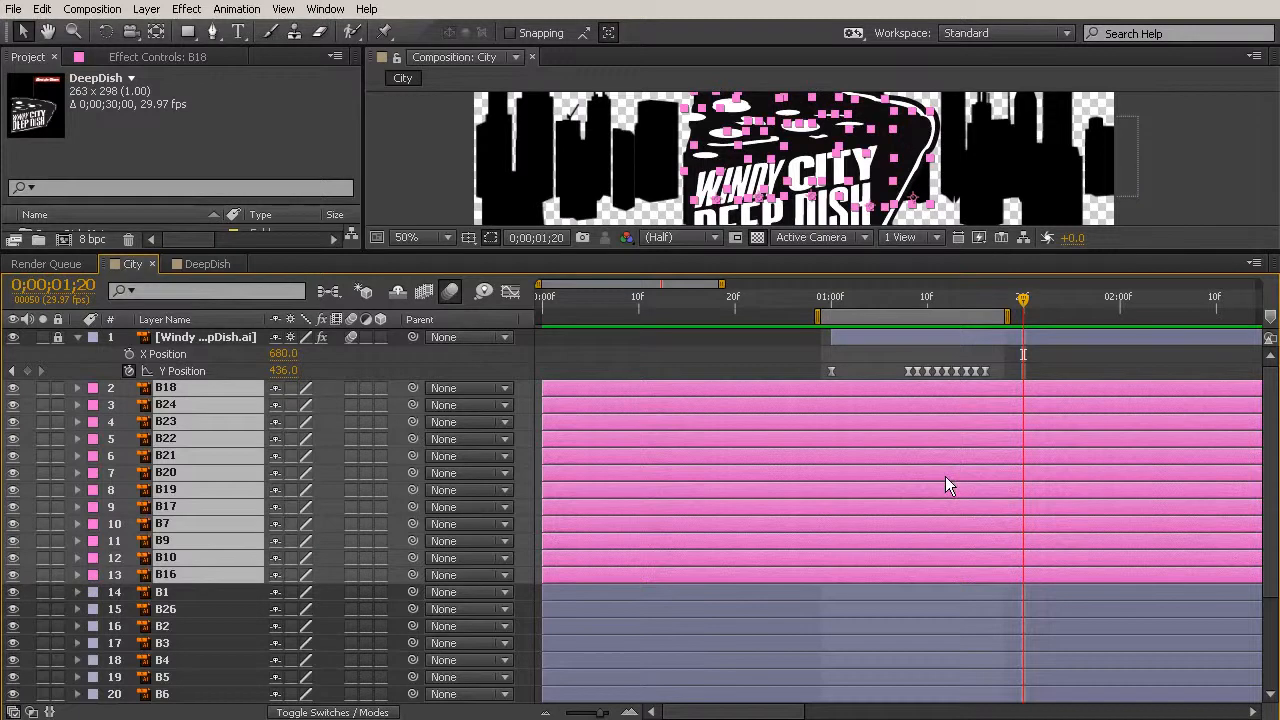
- Enable 3D and motion blur on layers B18 through B16, and continuous rasterization on all building layers
click(381, 388)
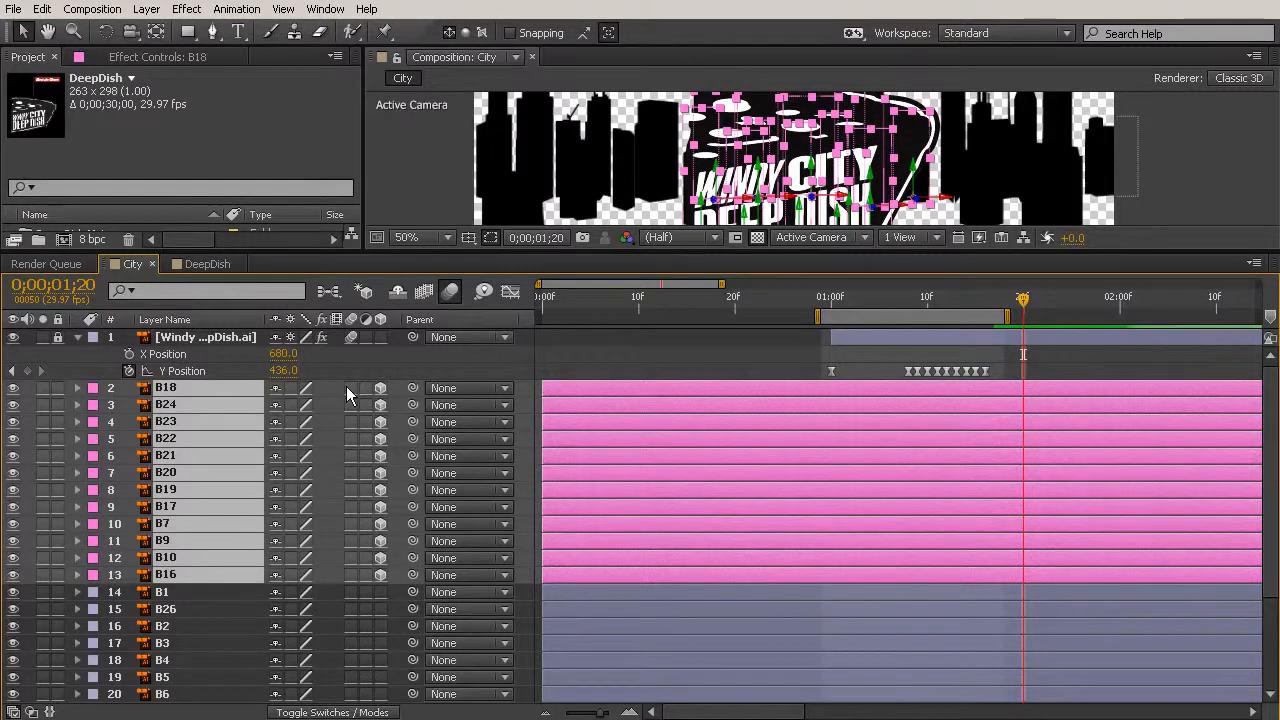
click(346, 386)
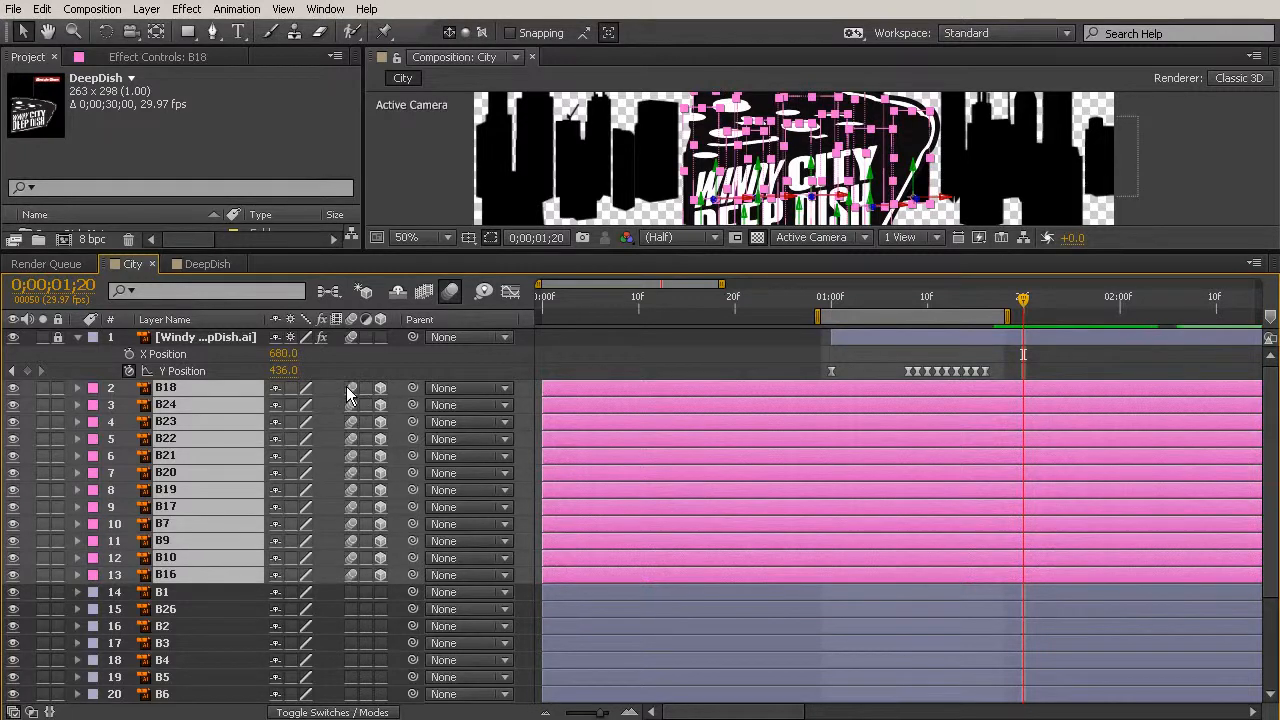
click(289, 396)
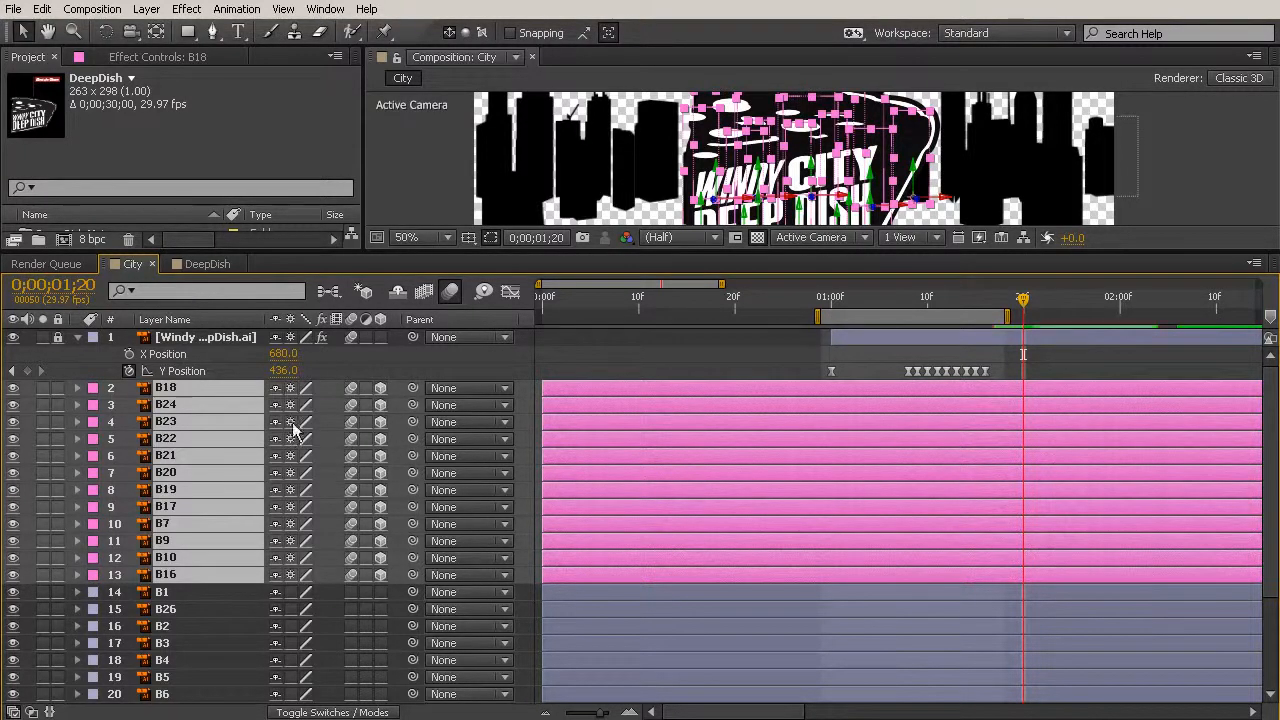
scroll(292, 660, down, 3)
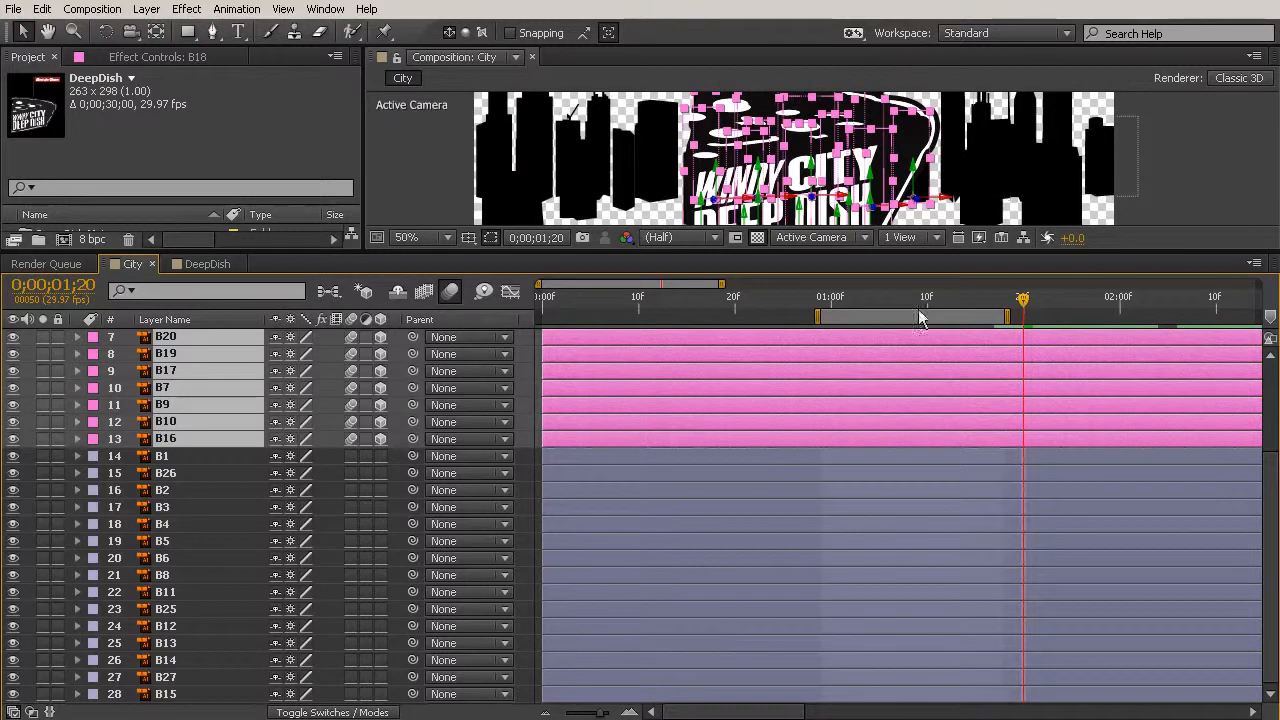
- Deselect the layers and move the current time to 0;00;01;07, just before the logo lands on the buildings
drag(903, 252, 891, 510)
click(1178, 382)
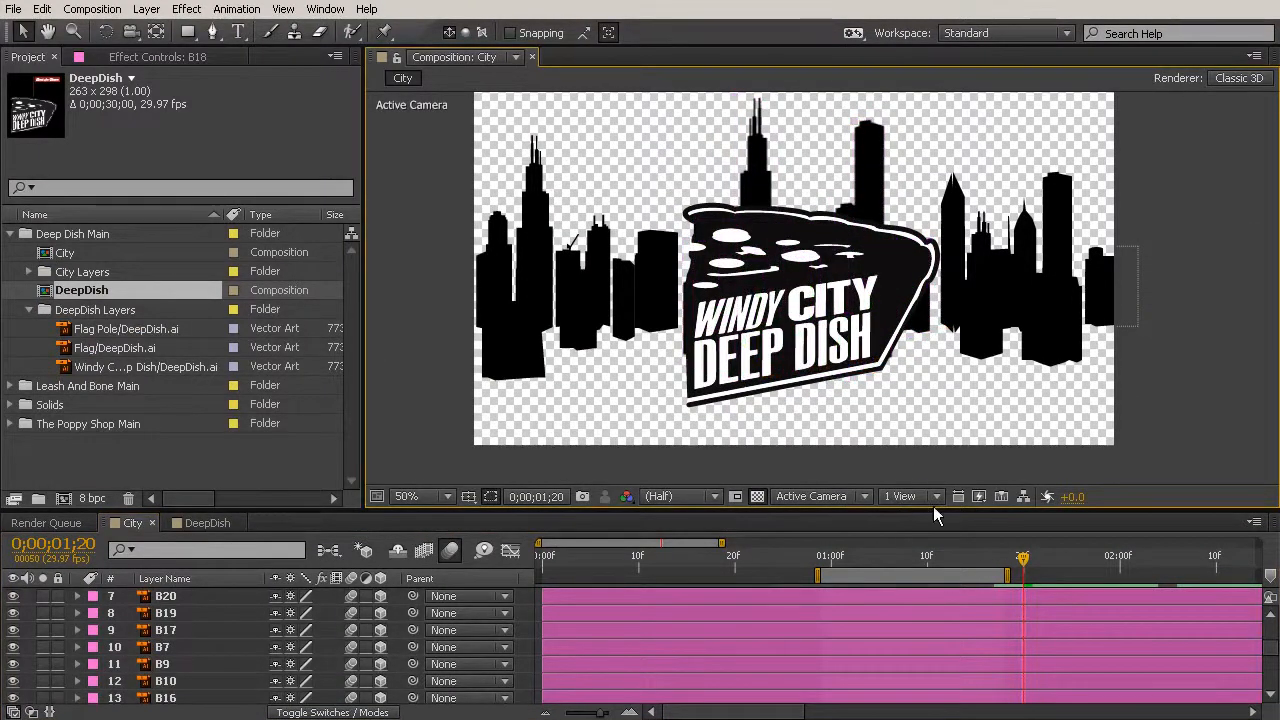
drag(1016, 556, 869, 568)
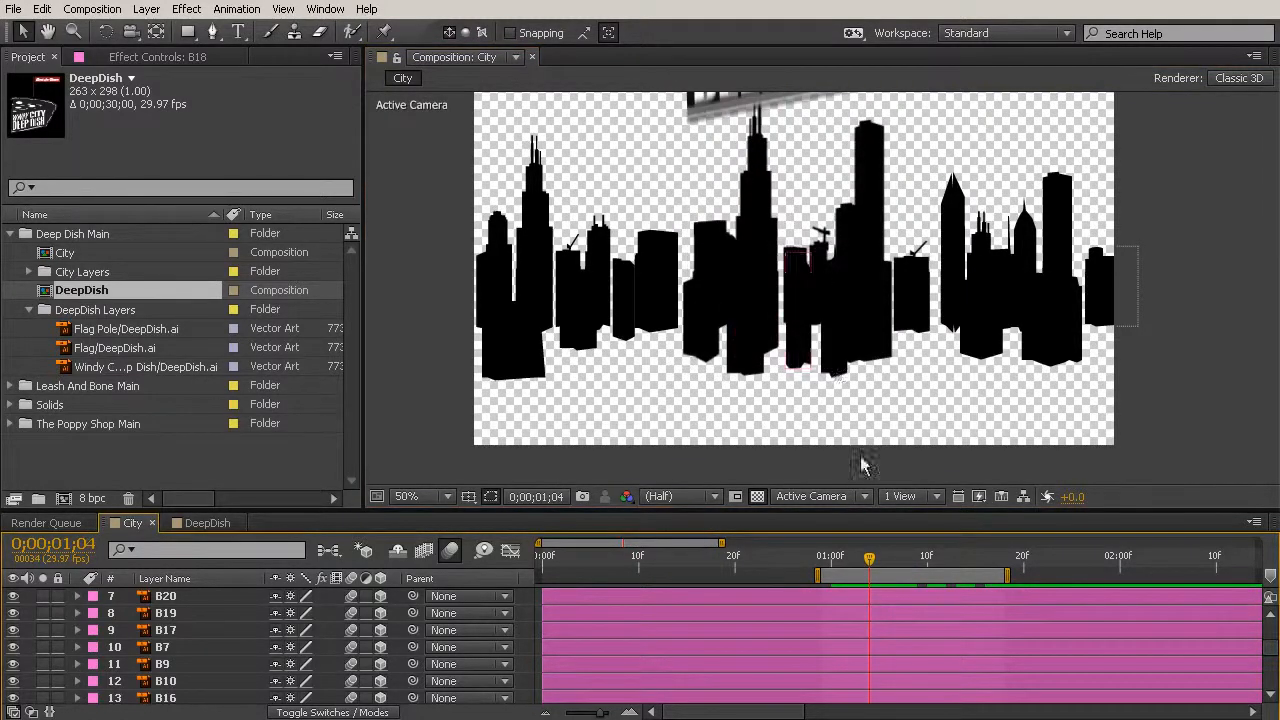
drag(873, 563, 899, 550)
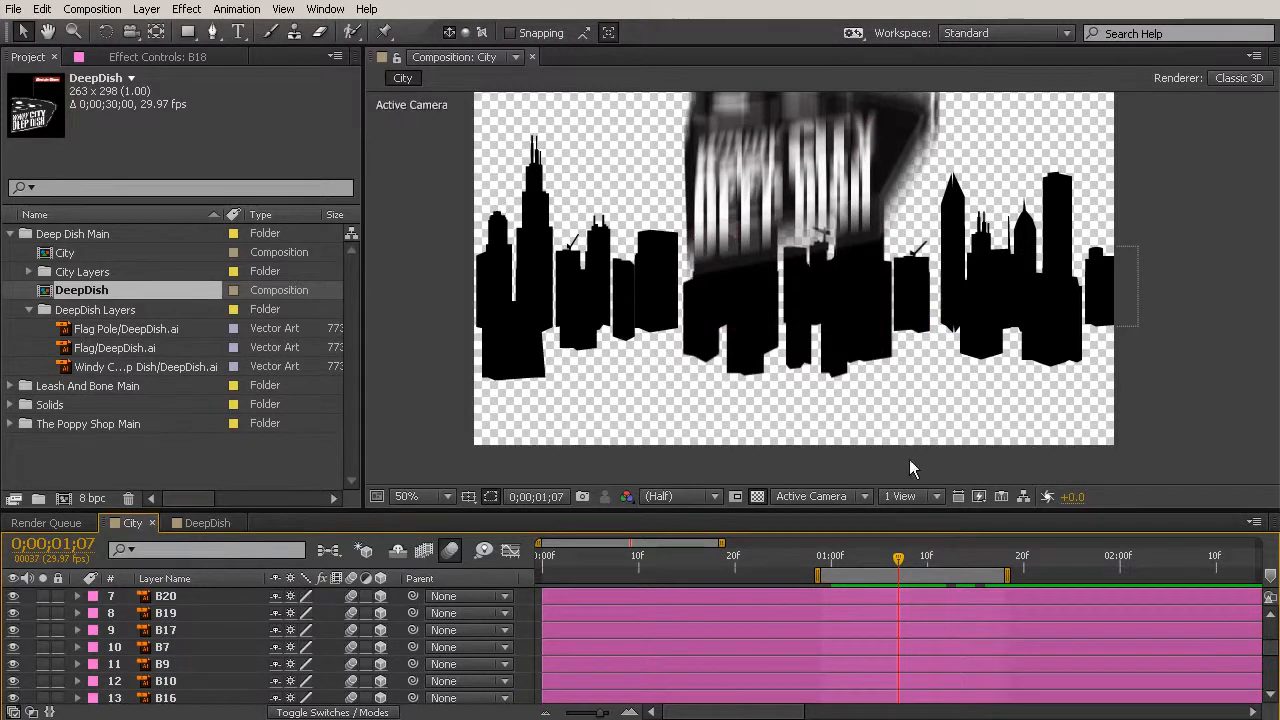
- Select layers B18 through B16 and reveal their rotation properties in the timeline
click(212, 598)
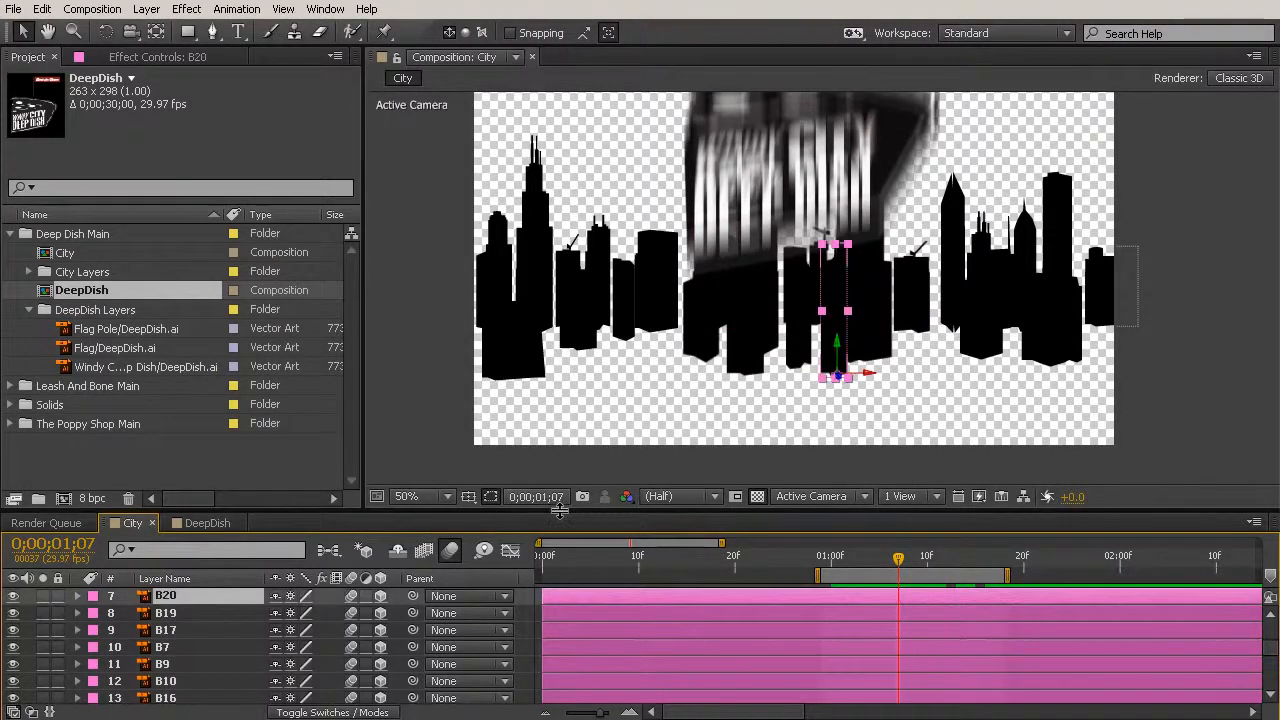
drag(560, 510, 560, 278)
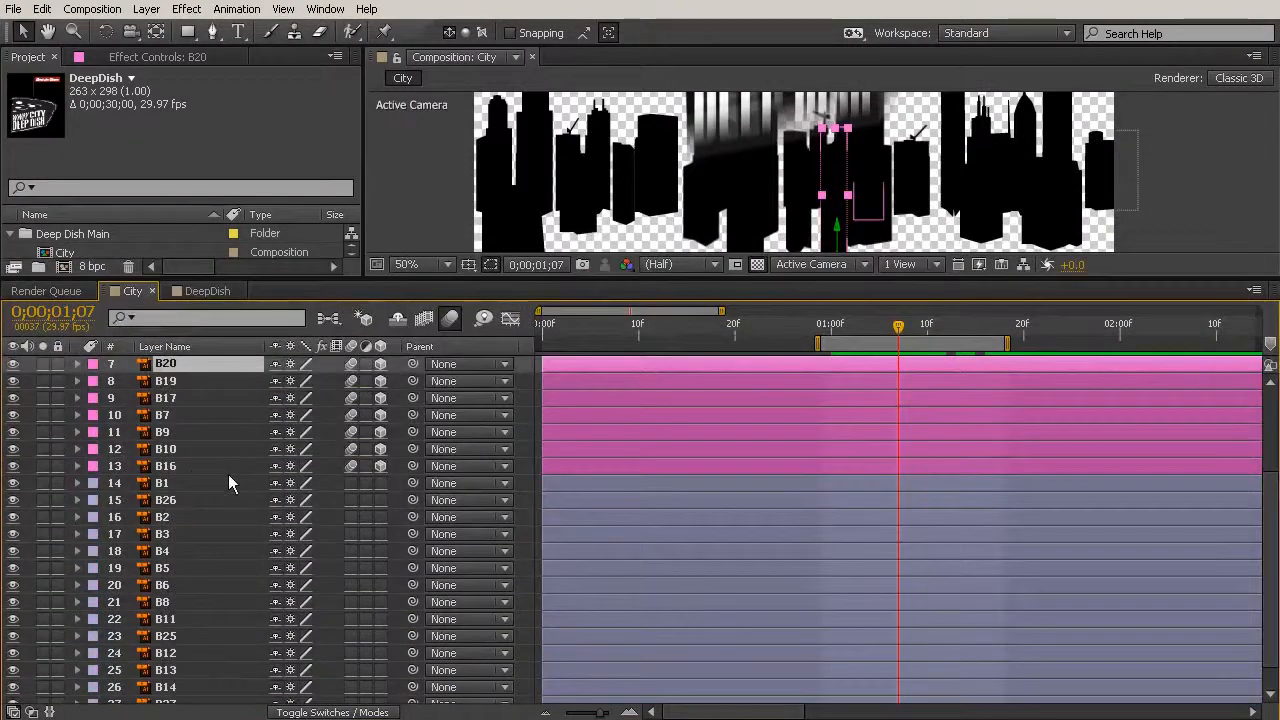
scroll(228, 474, up, 2)
scroll(200, 388, up, 1)
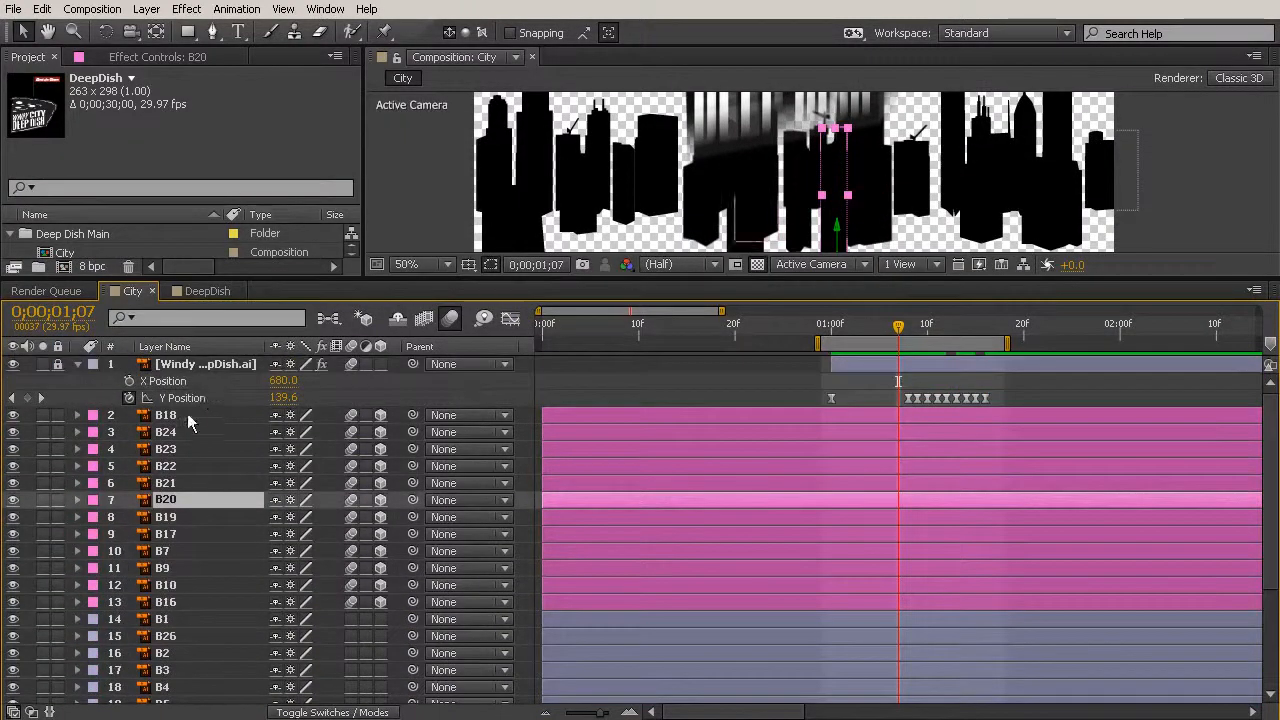
click(187, 417)
shift+click(185, 601)
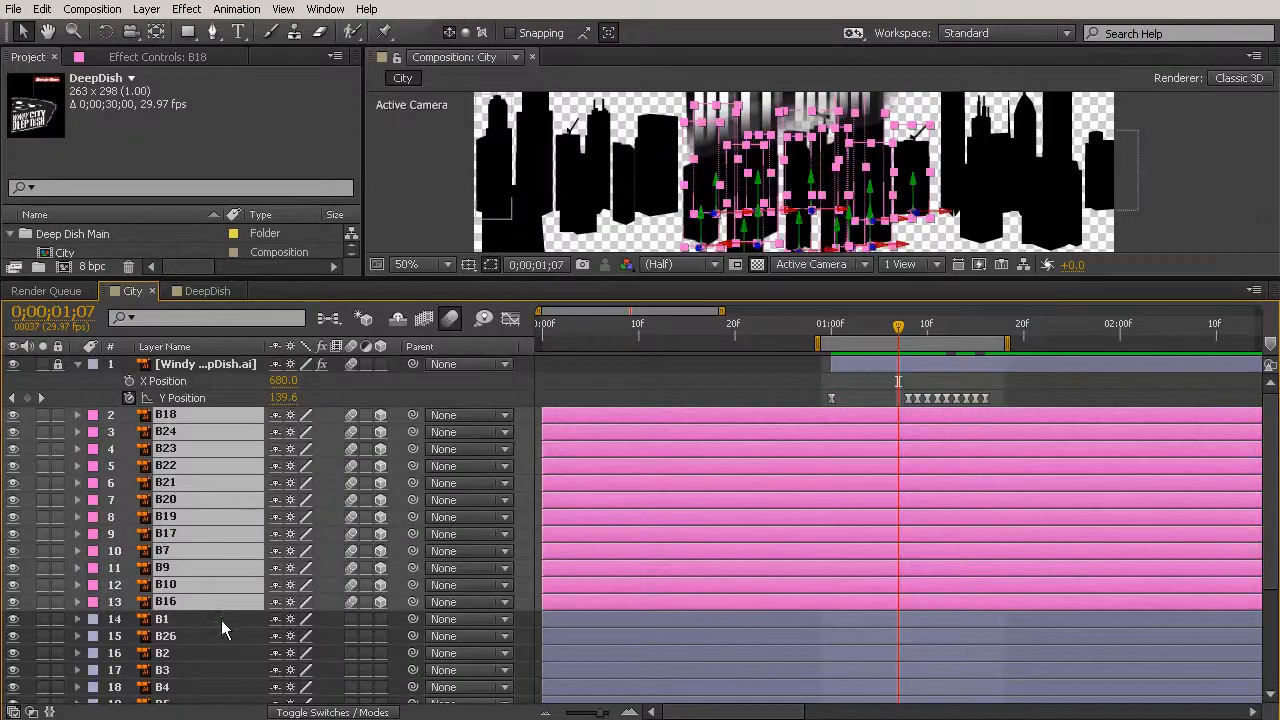
key(r)
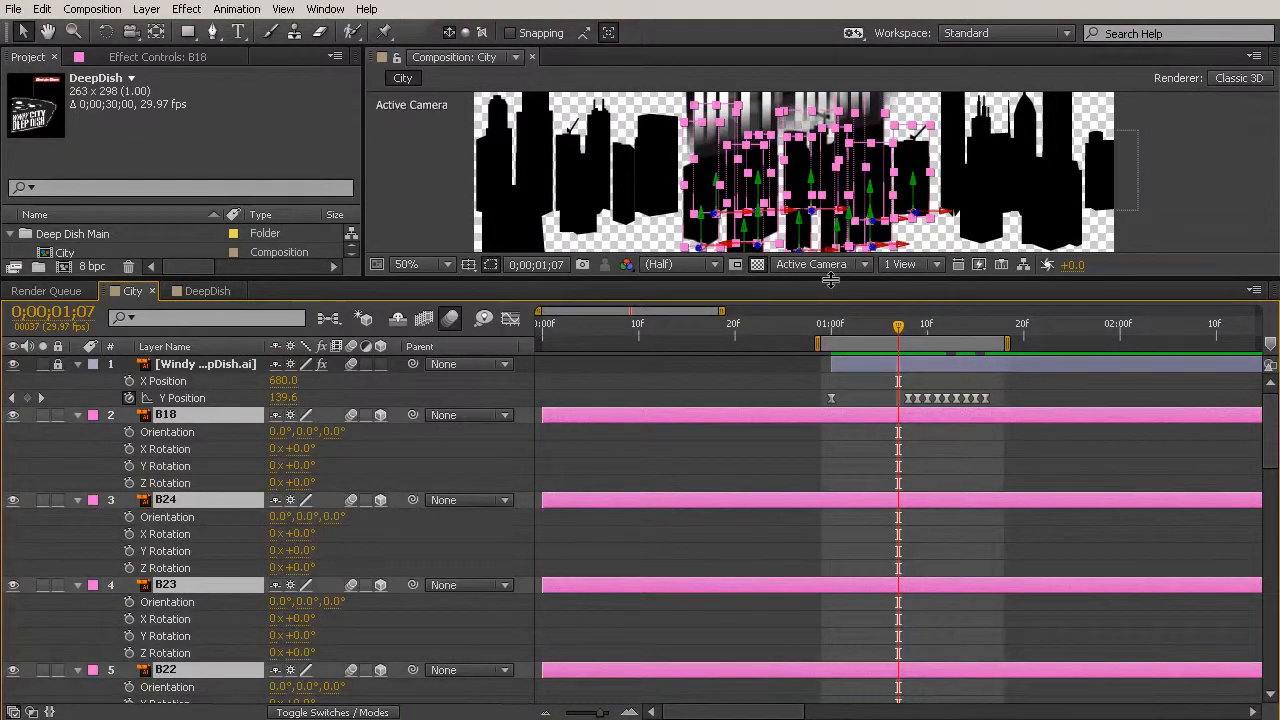
- Try an X Rotation of 119° on the selected building layers and undo it
drag(810, 281, 841, 367)
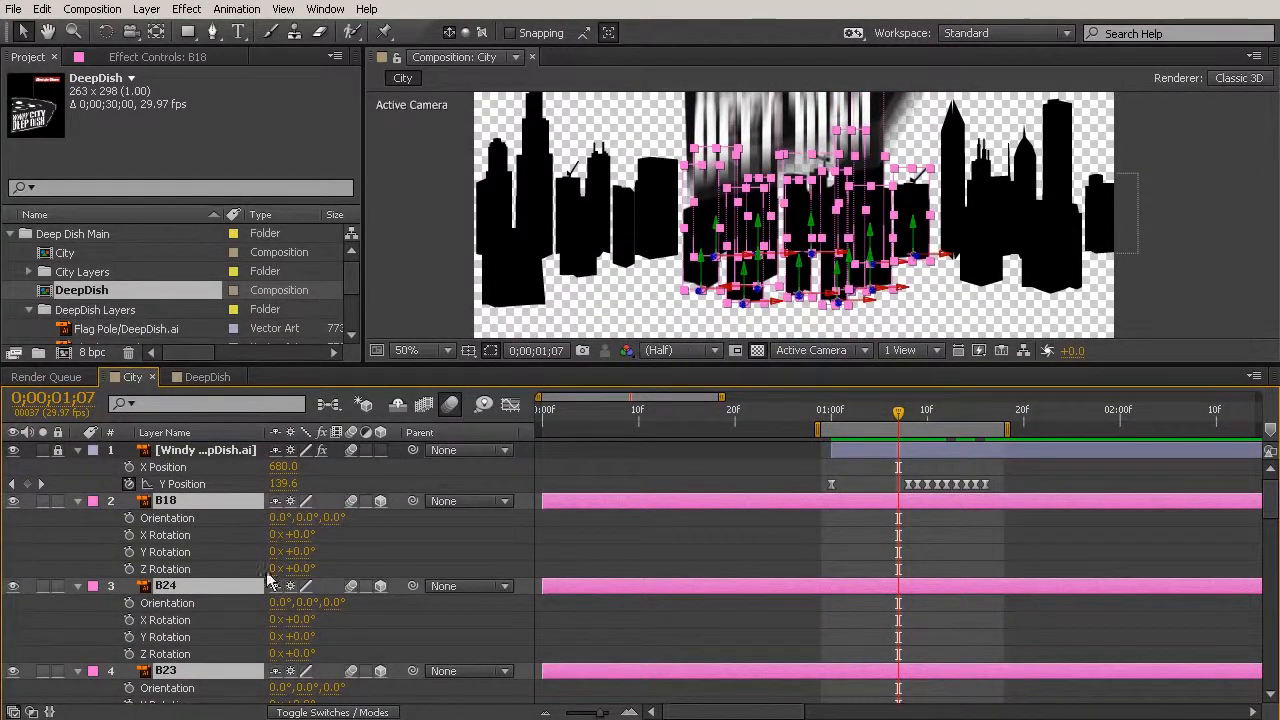
drag(300, 535, 423, 535)
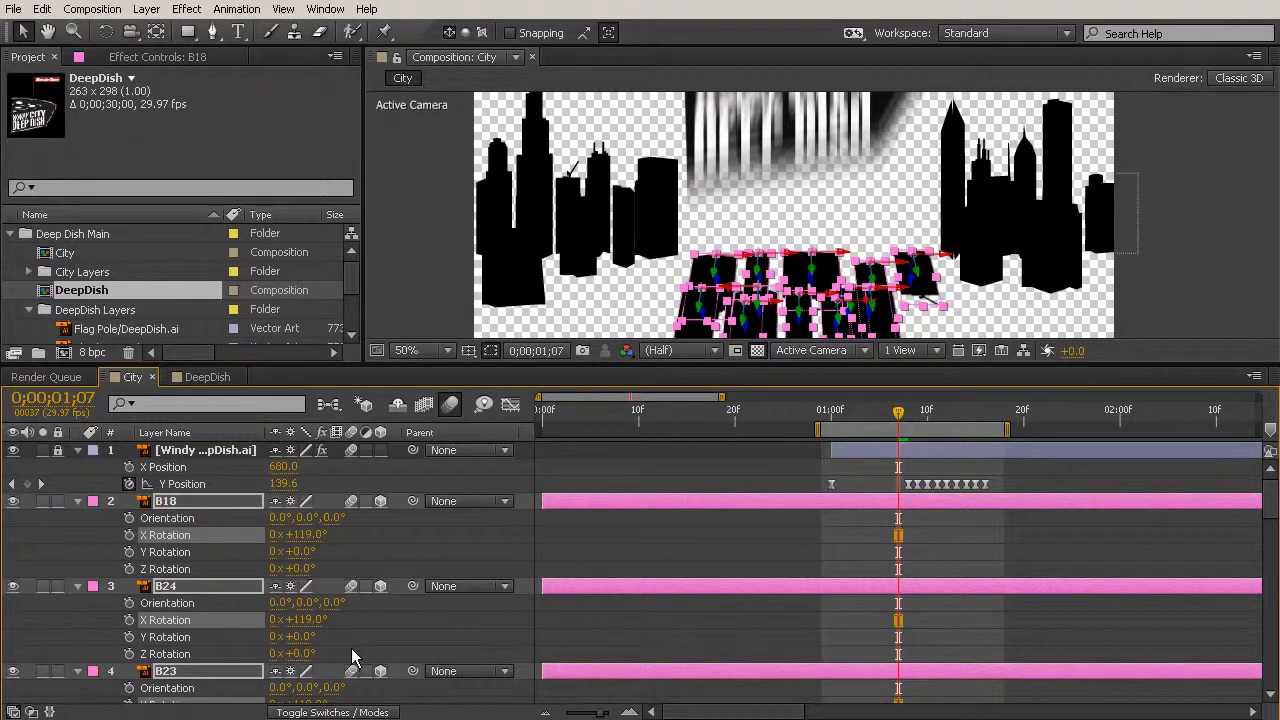
key(ctrl+z)
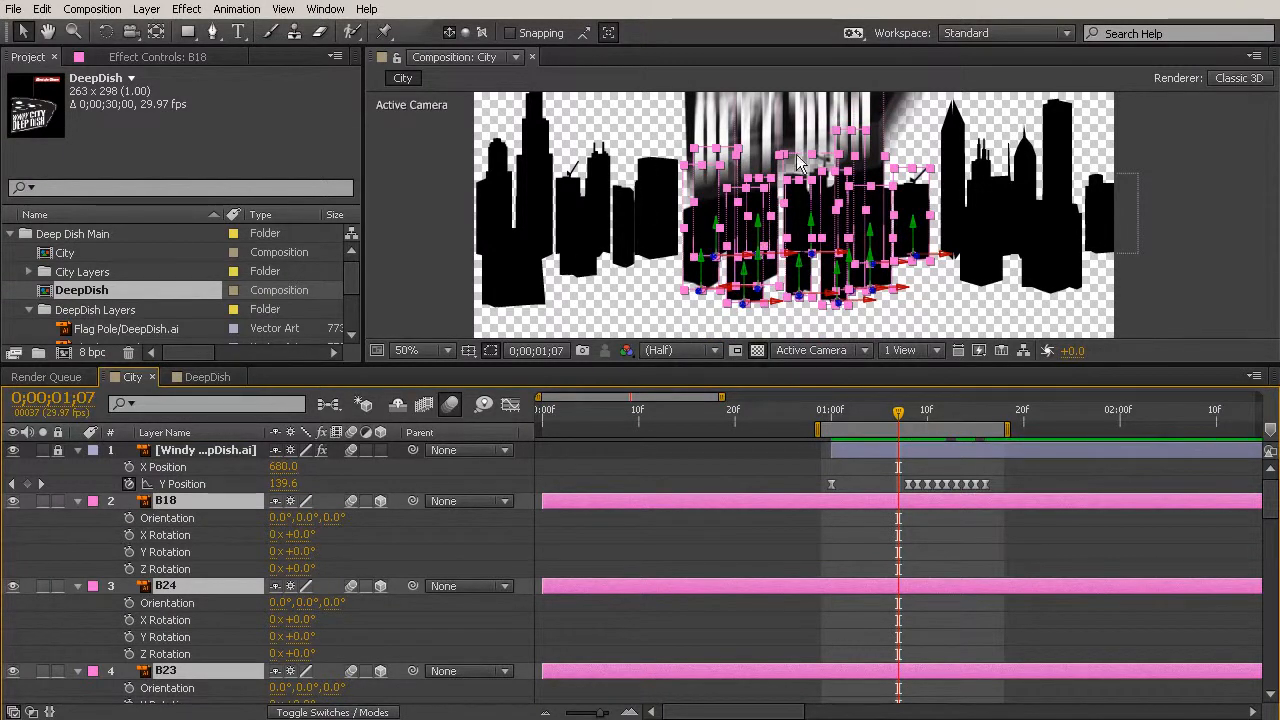
- Keyframe the X Rotation of the selected building layers at 0;00;01;07 and set it to 119° at 0;00;01;09
click(129, 535)
click(129, 620)
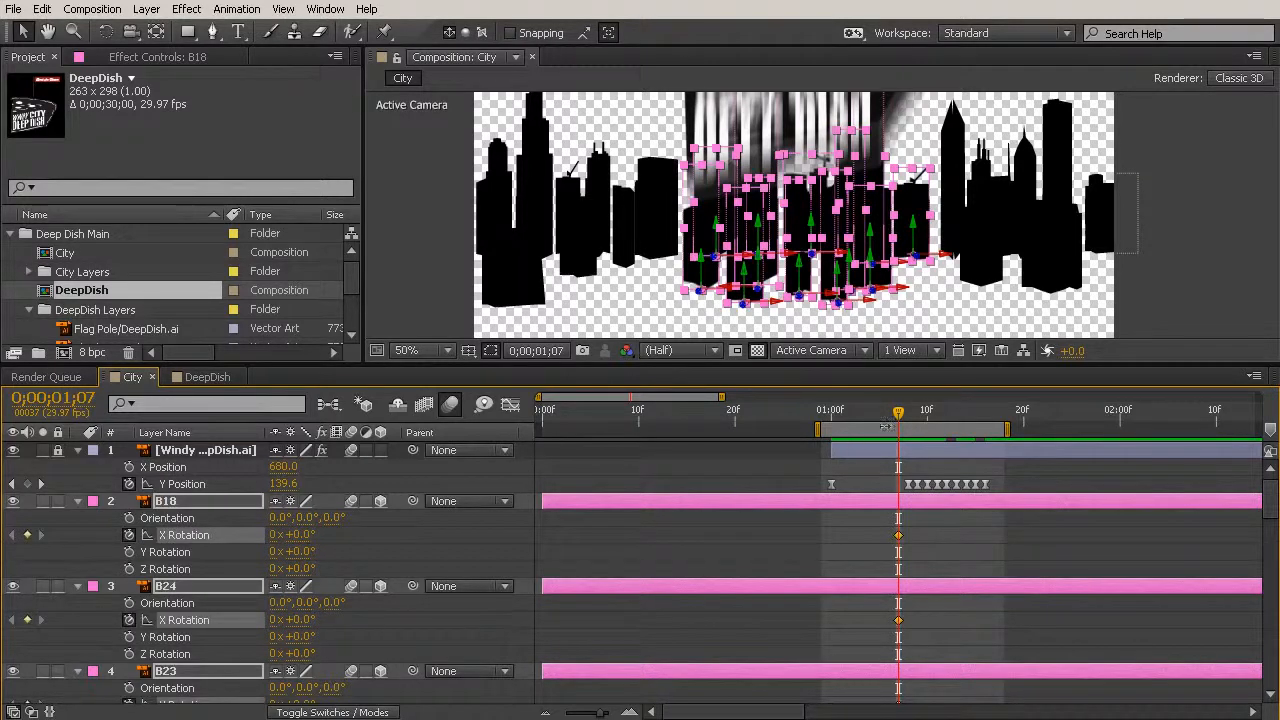
click(906, 418)
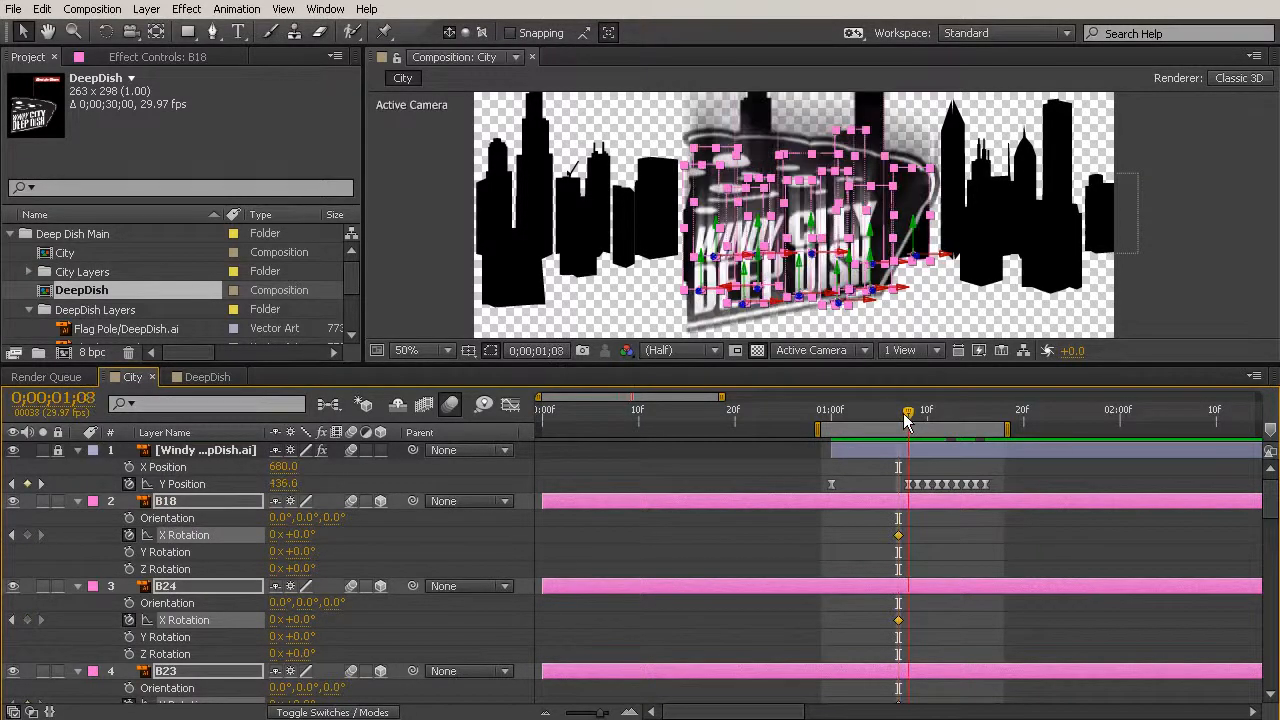
click(916, 418)
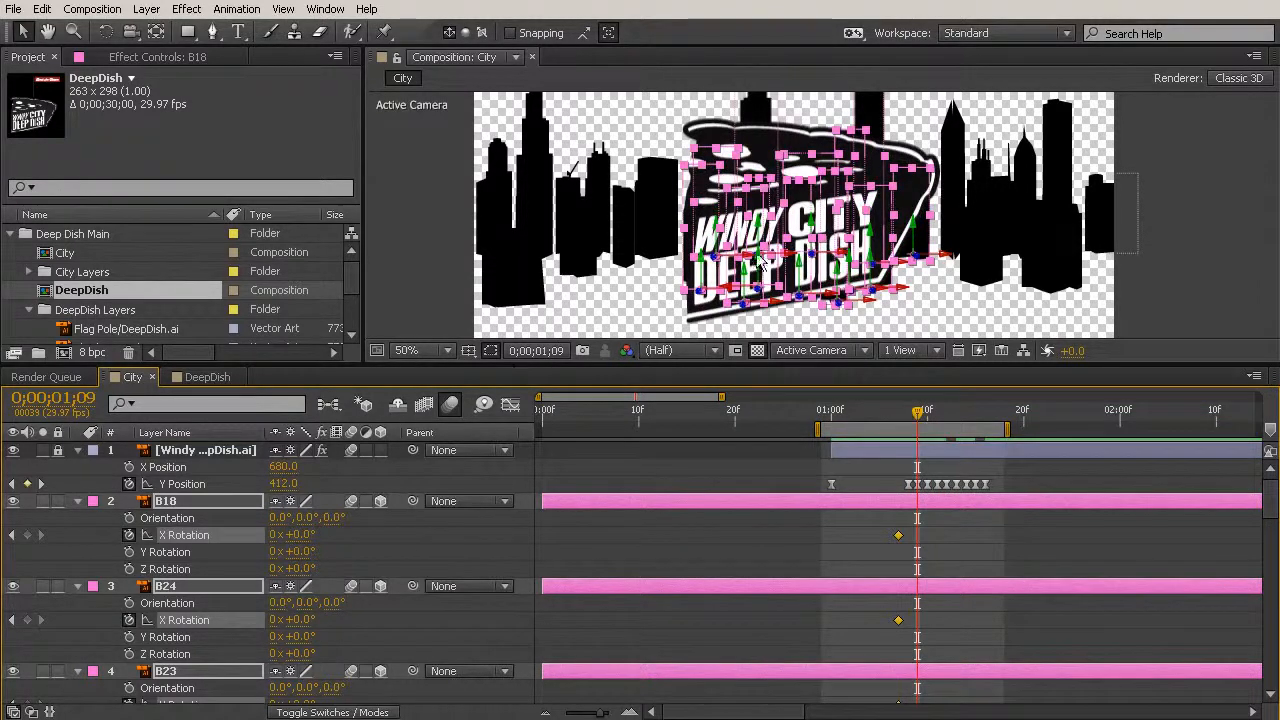
drag(842, 300, 844, 230)
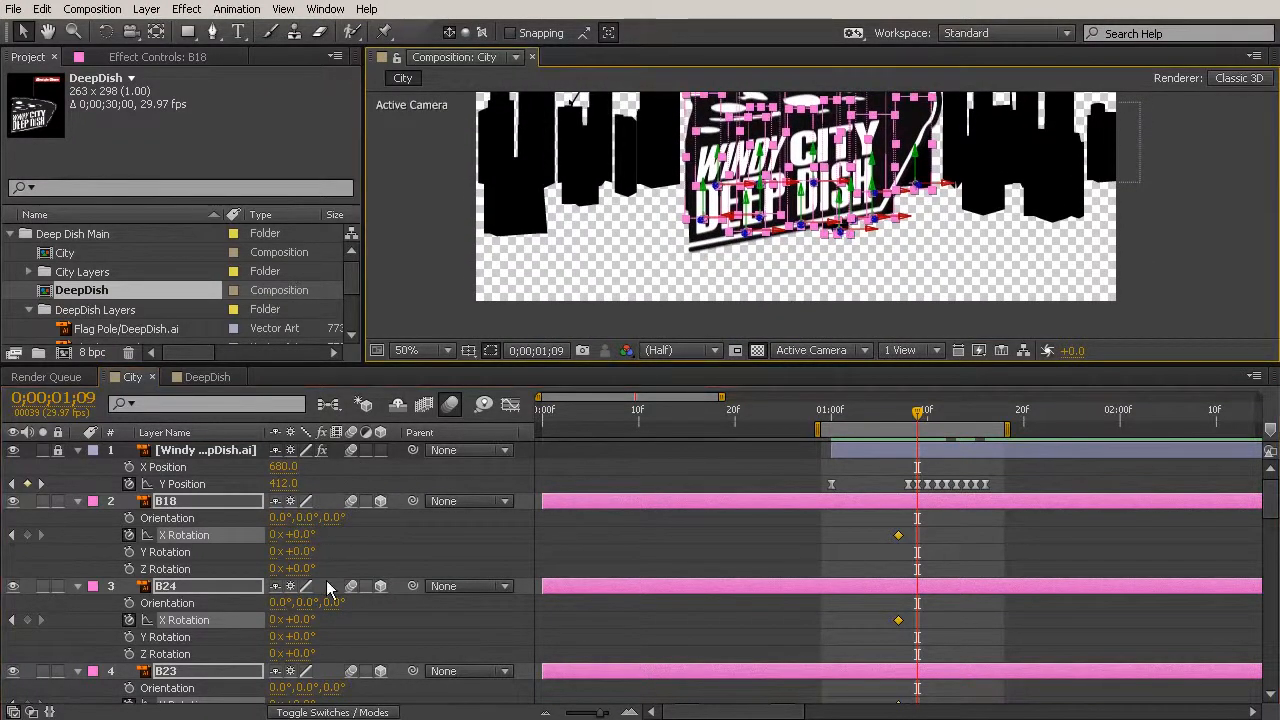
drag(302, 535, 408, 538)
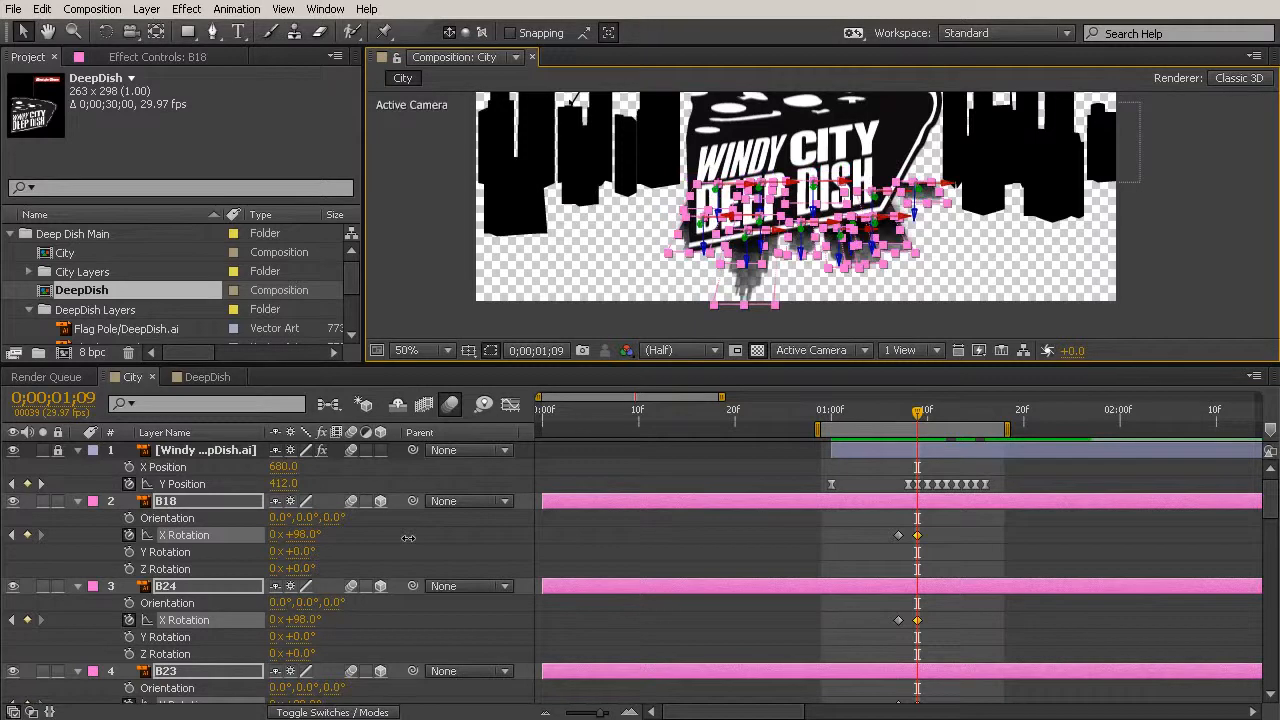
drag(408, 538, 429, 541)
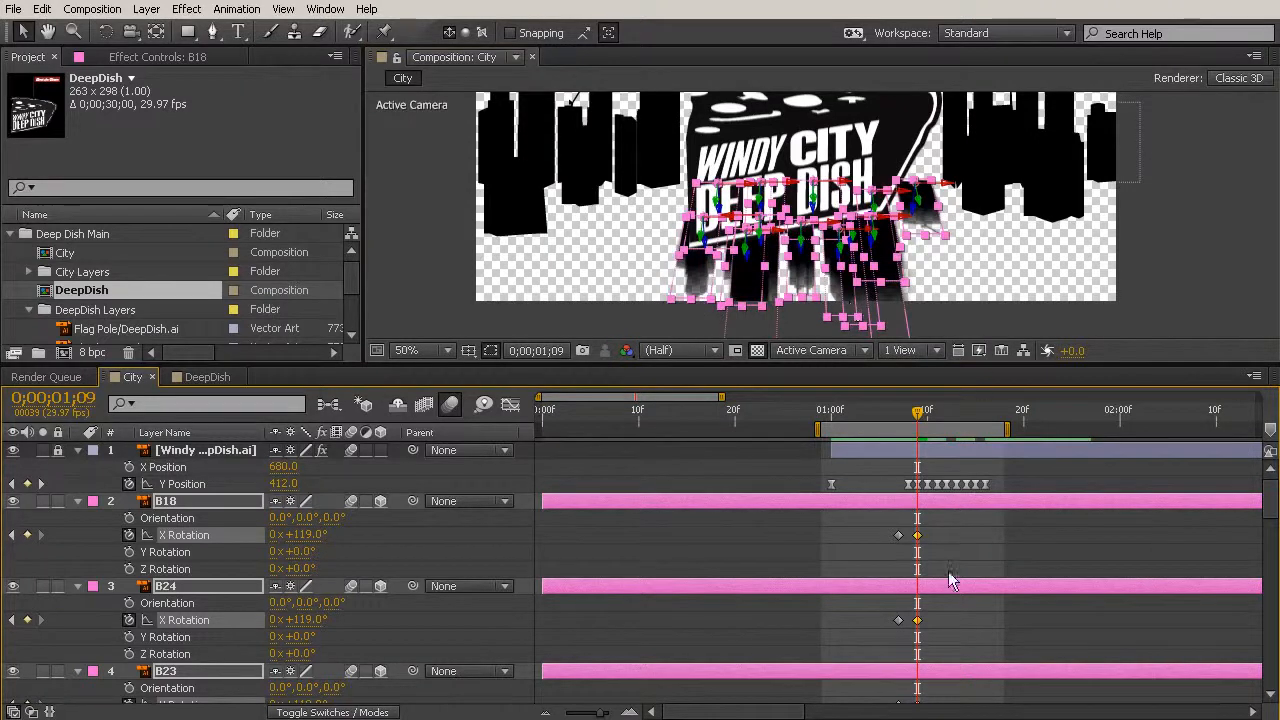
click(972, 524)
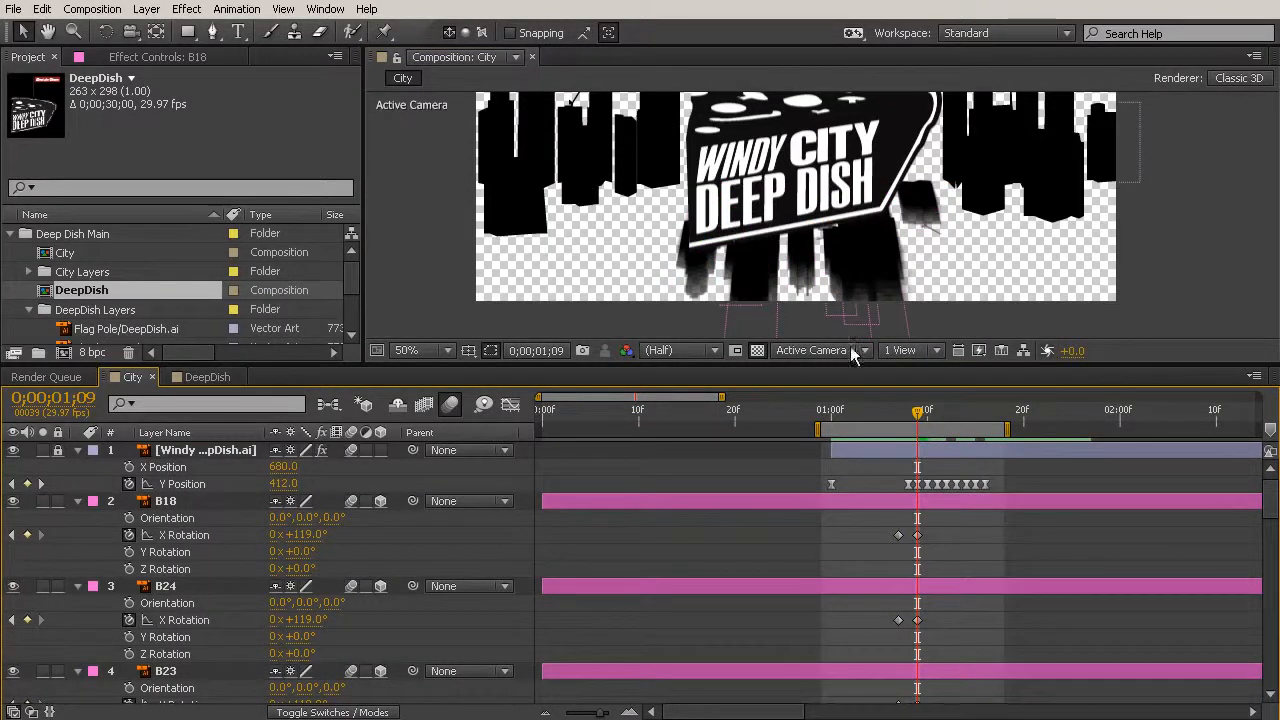
mouse_move(921, 412)
mouse_down()
mouse_move(938, 414)
mouse_move(895, 414)
mouse_move(920, 425)
mouse_up()
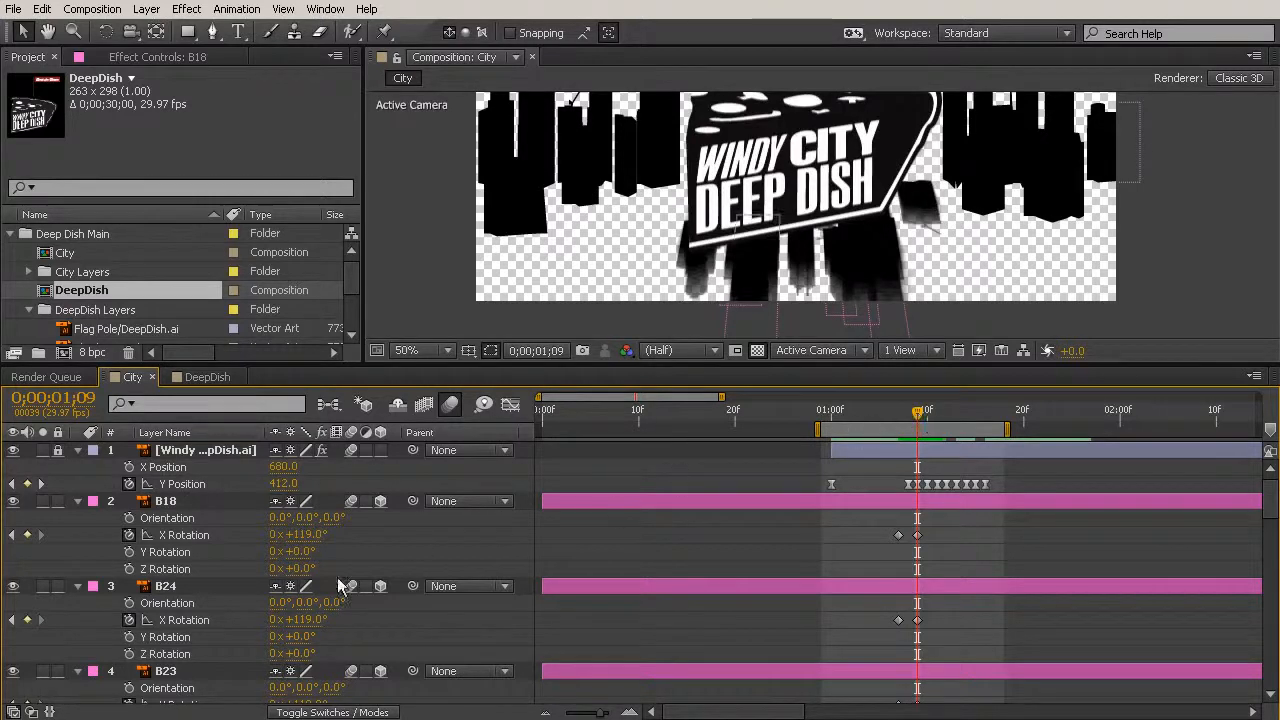
- Try a Z Rotation of 5° on layer B18 and undo it
drag(294, 569, 320, 590)
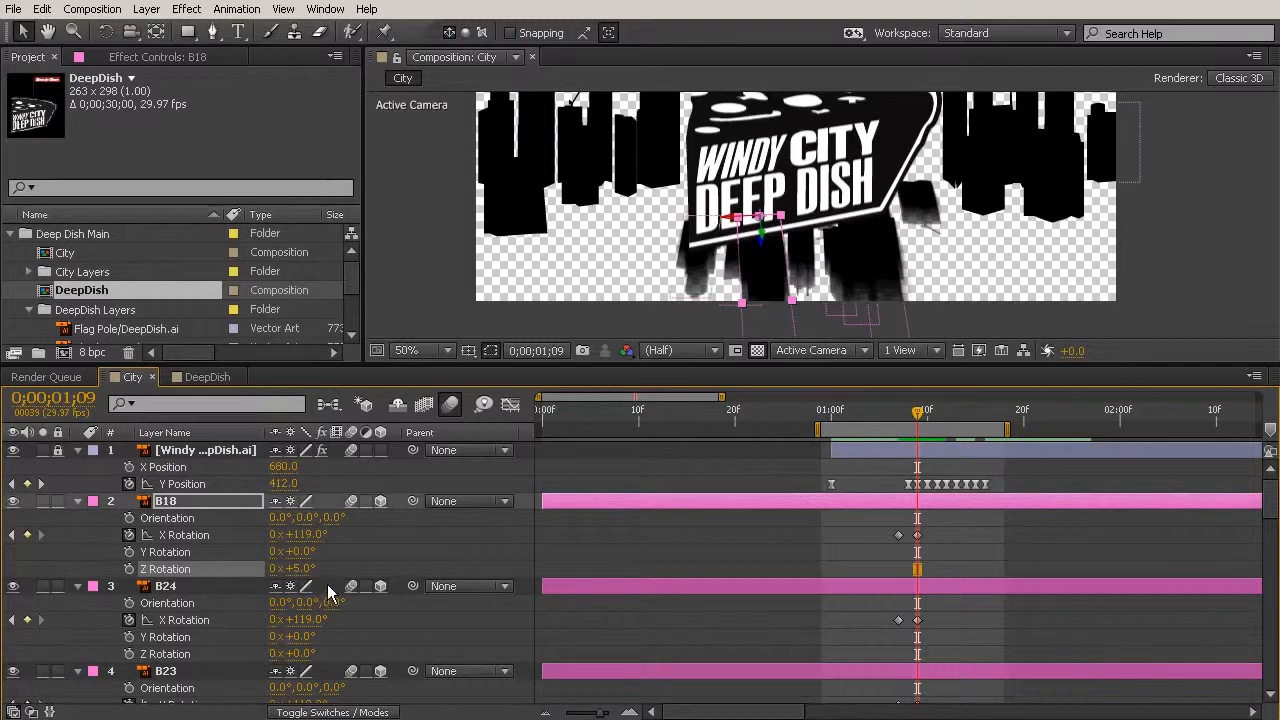
key(ctrl+z)
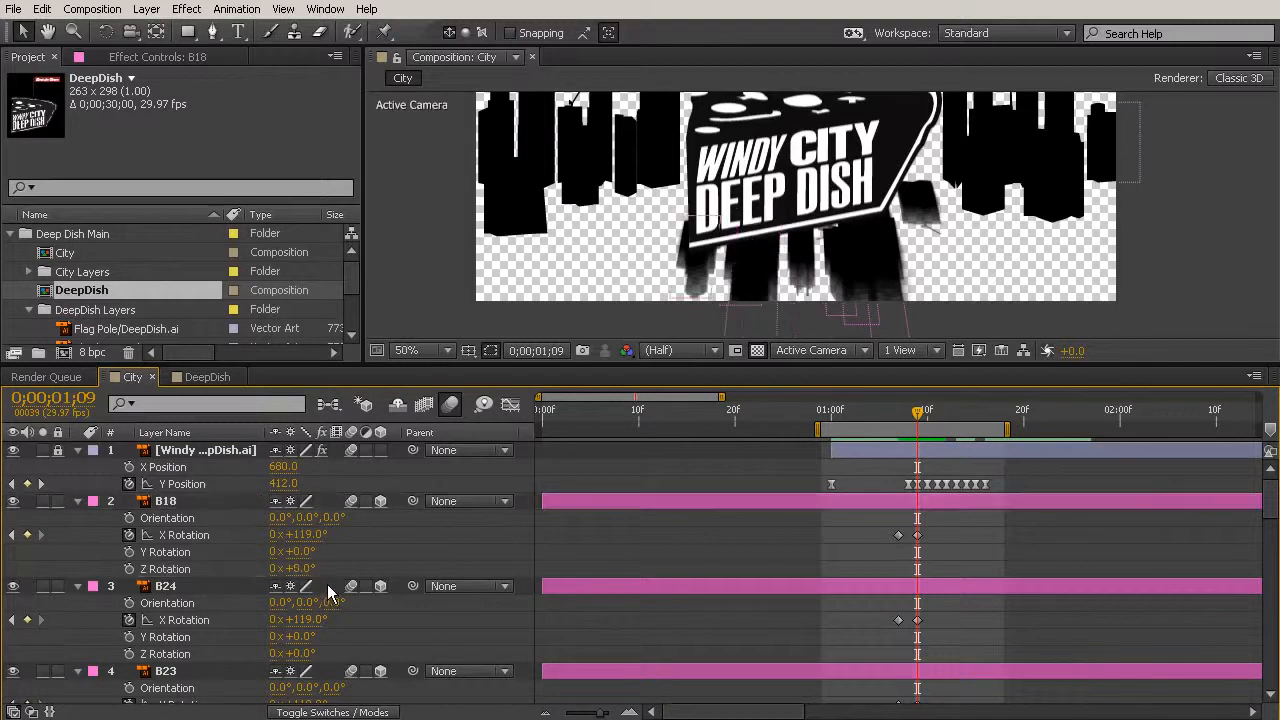
- Hide the Windy City Deep Dish logo layer and add Z Rotation keyframes to layers B18 through B16 at 0;00;01;07
click(14, 451)
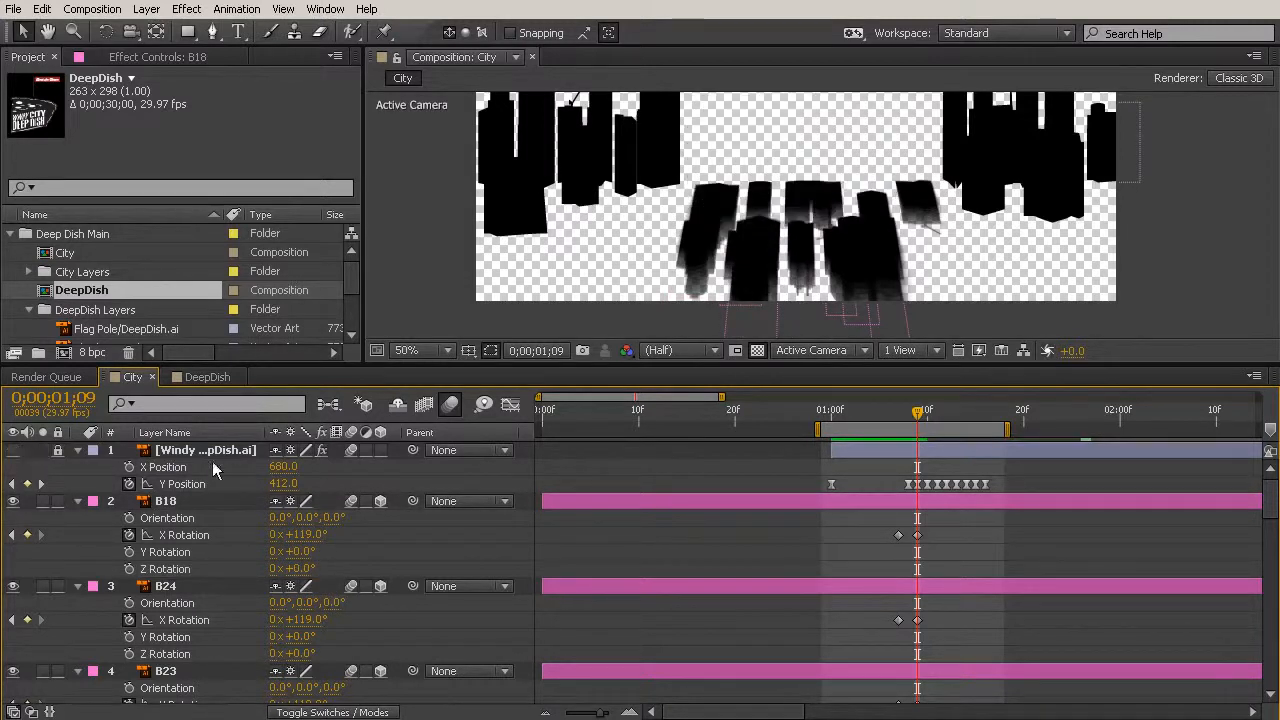
drag(905, 409, 898, 412)
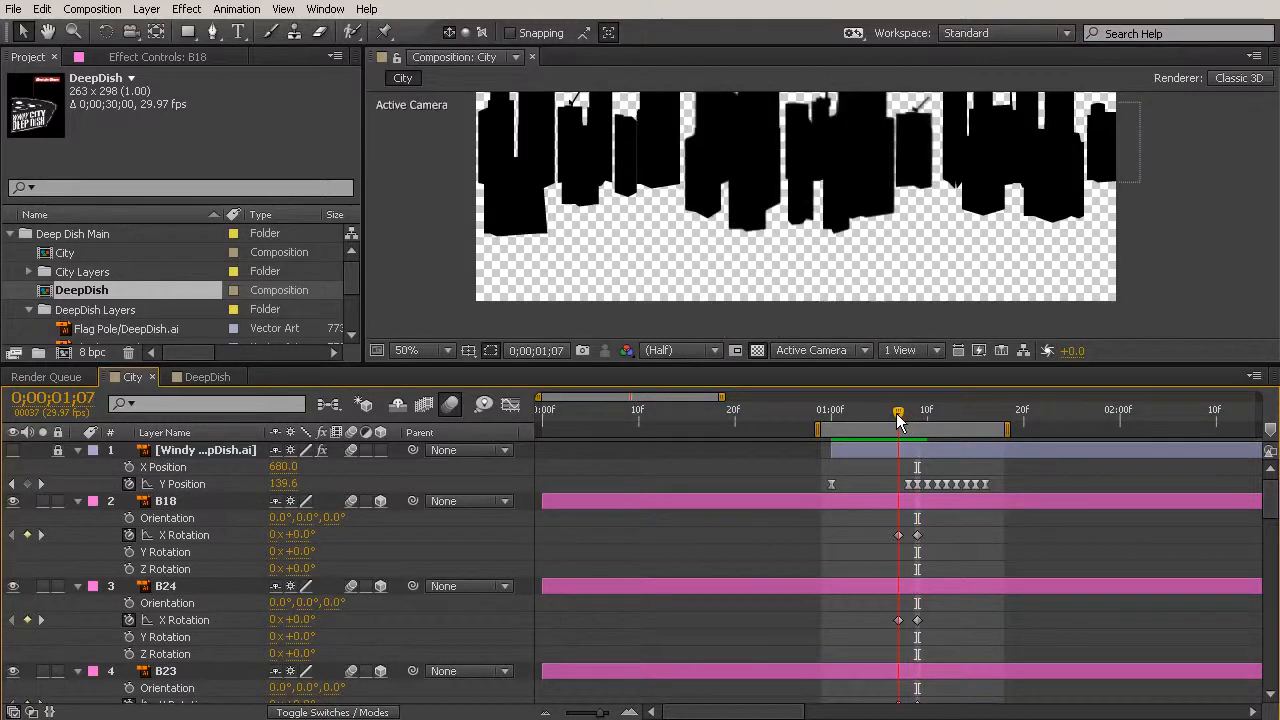
click(179, 502)
scroll(249, 549, down, 1)
scroll(249, 549, down, 10)
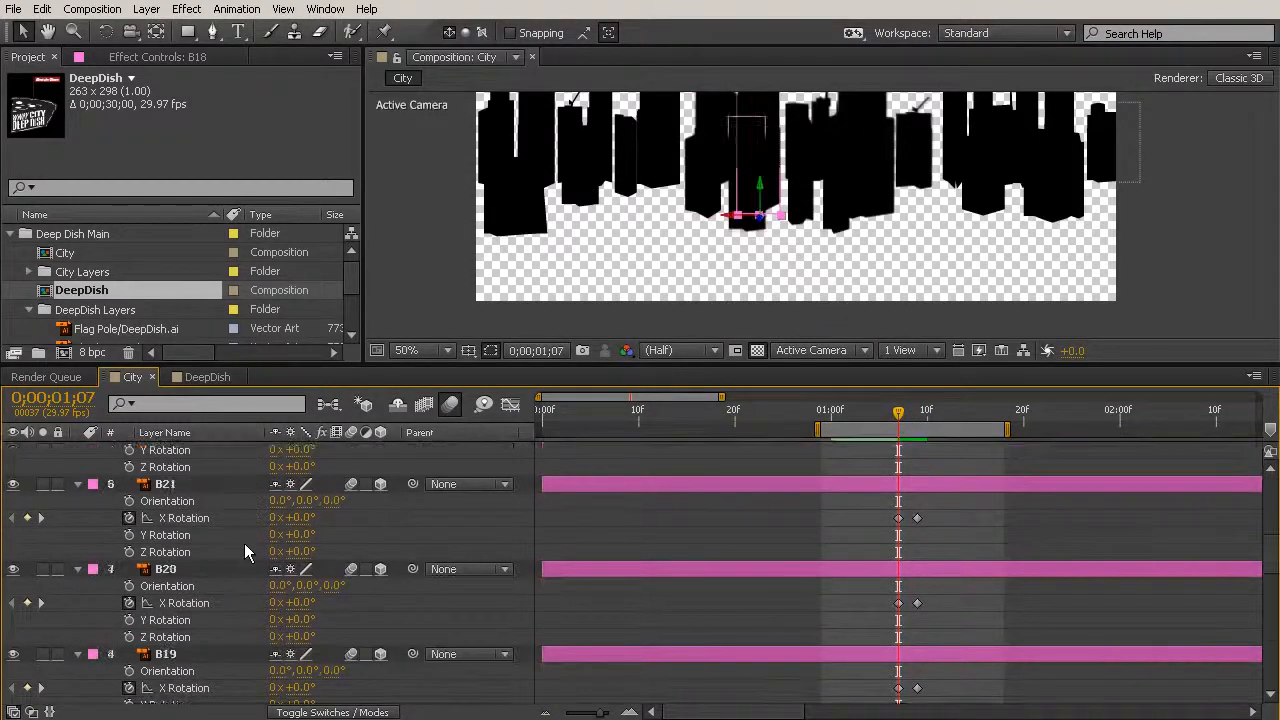
scroll(244, 542, down, 5)
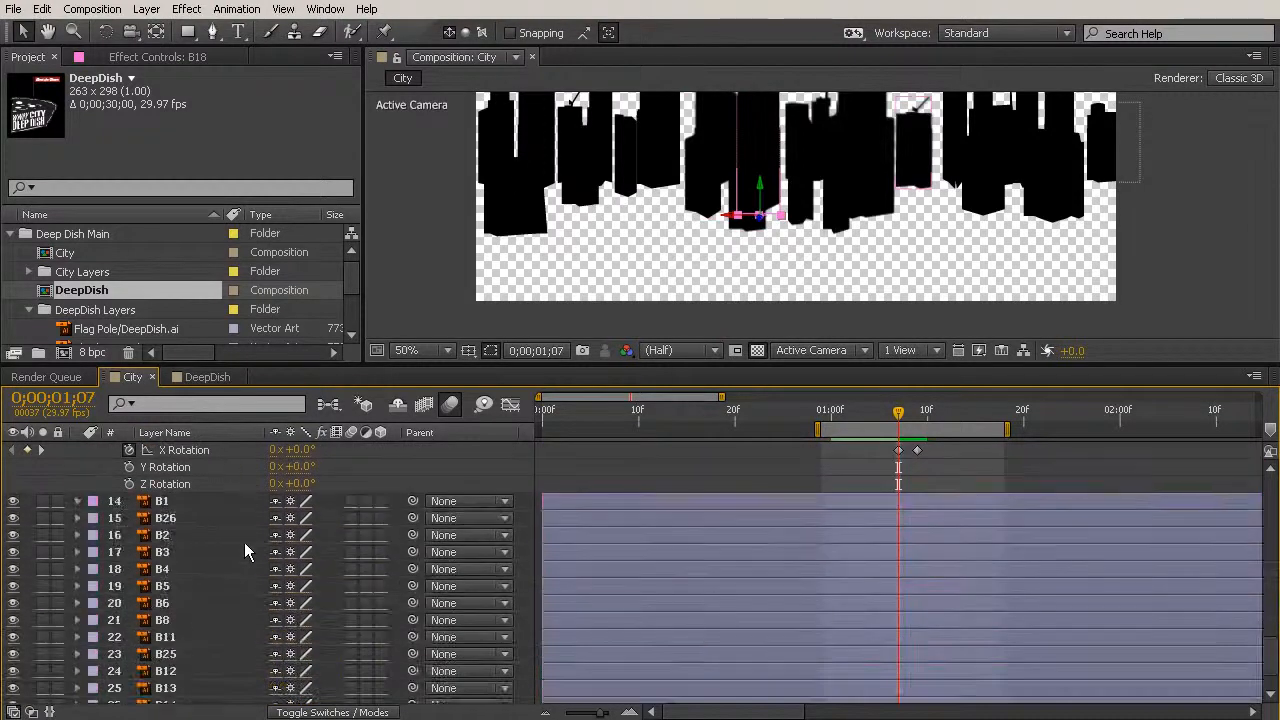
click(207, 469)
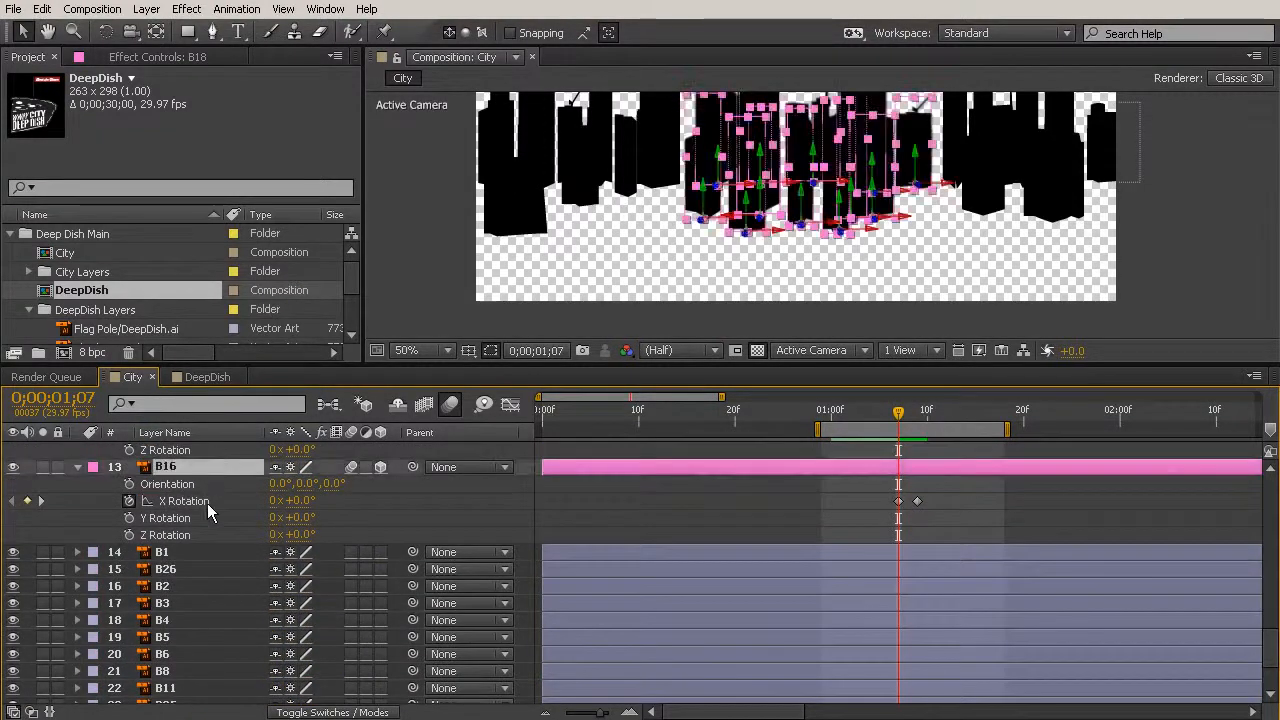
click(129, 535)
click(129, 450)
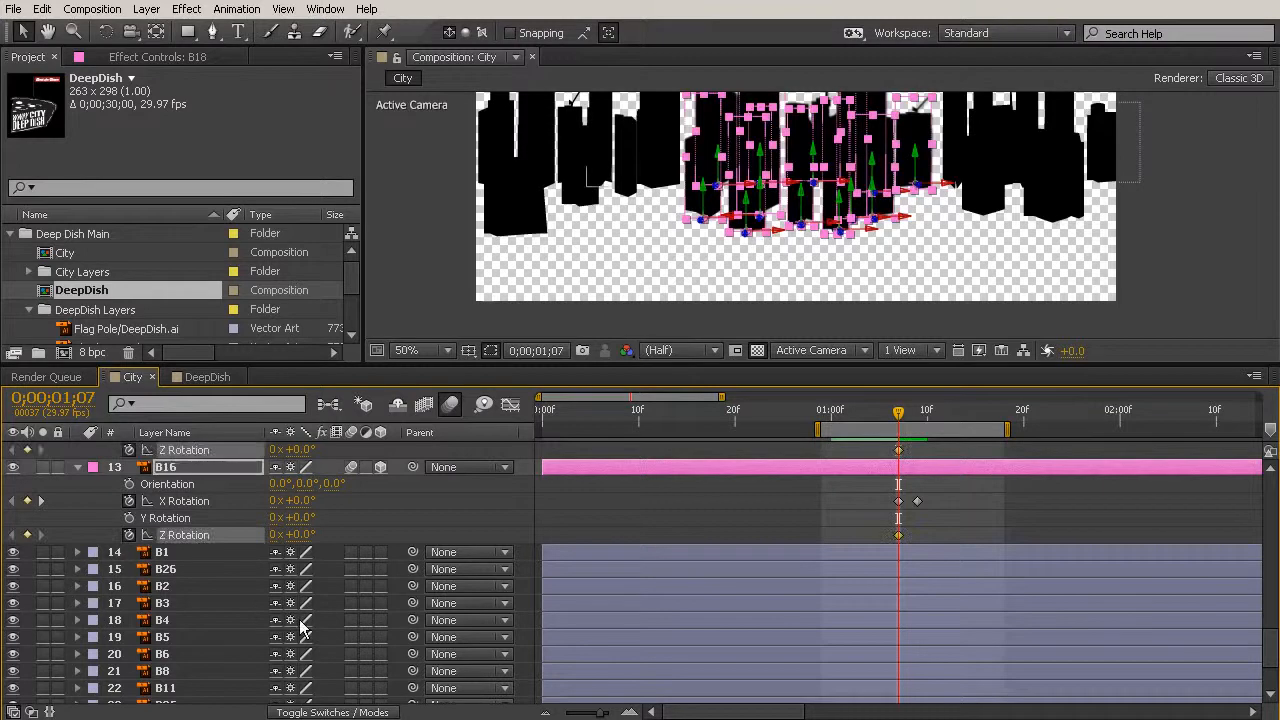
- Keyframe layer B18's Z Rotation at -8° at 0;00;01;09
drag(898, 420, 917, 420)
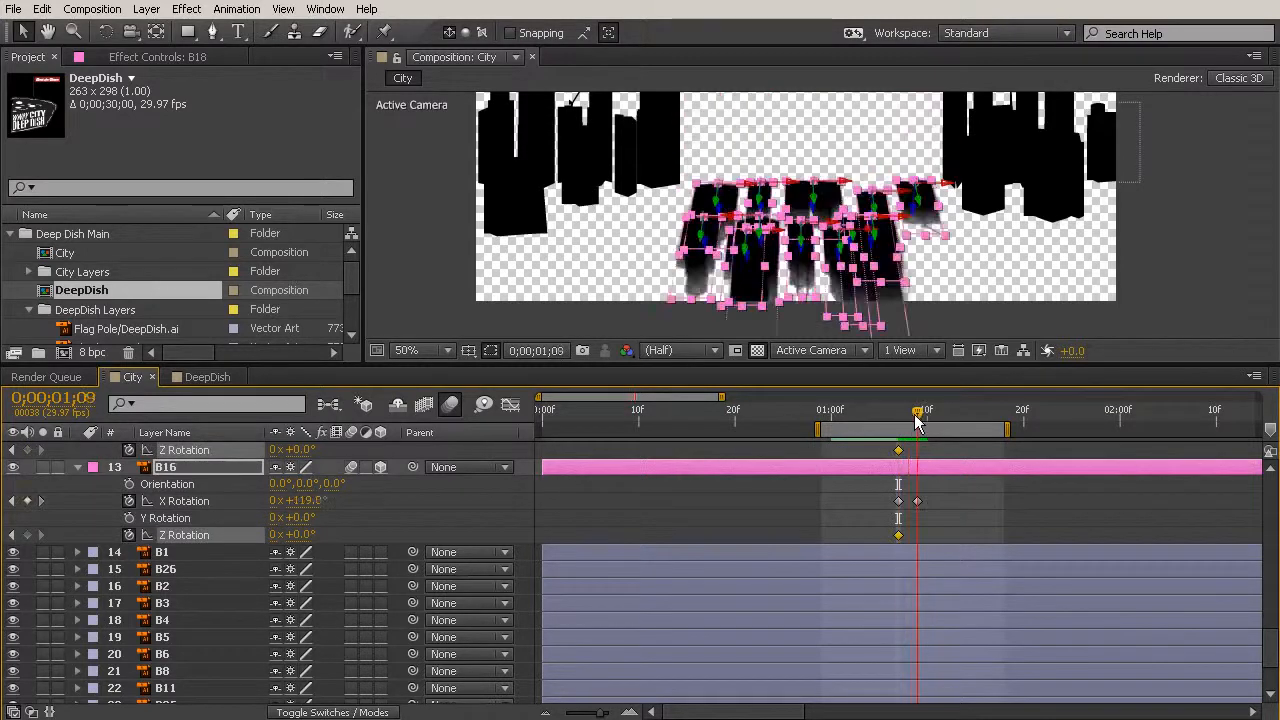
scroll(819, 563, up, 12)
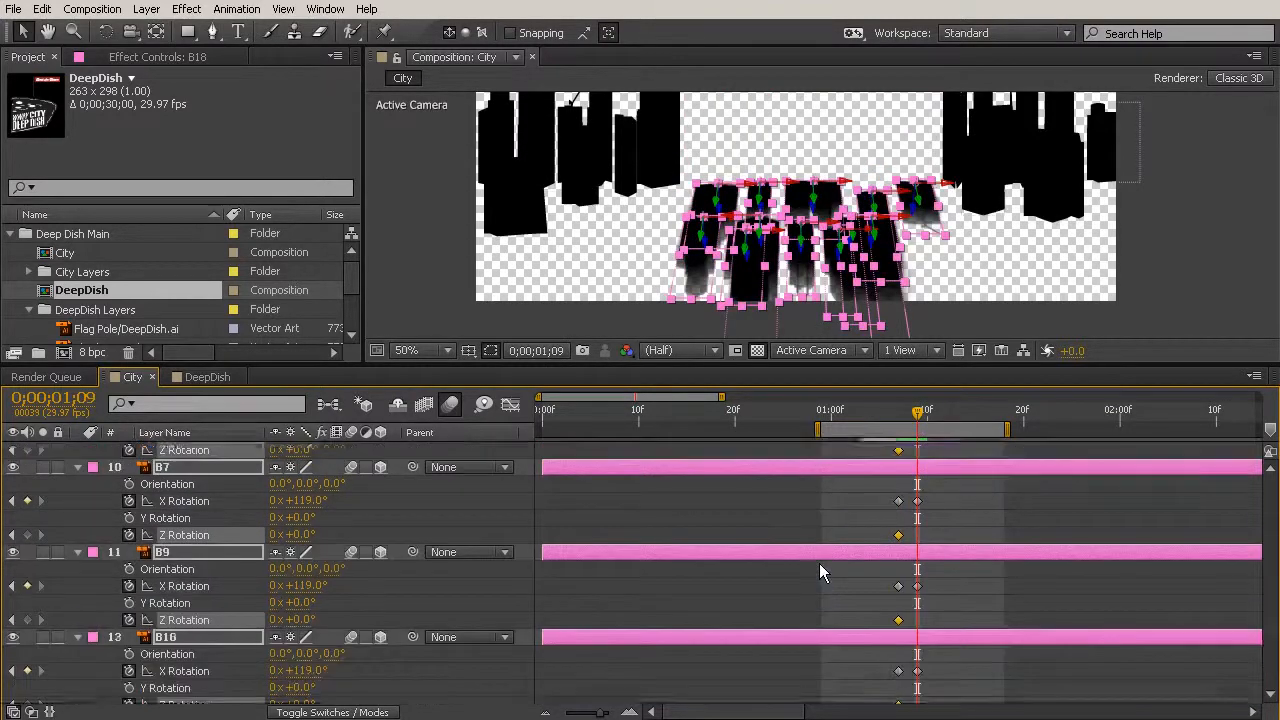
scroll(1004, 520, up, 10)
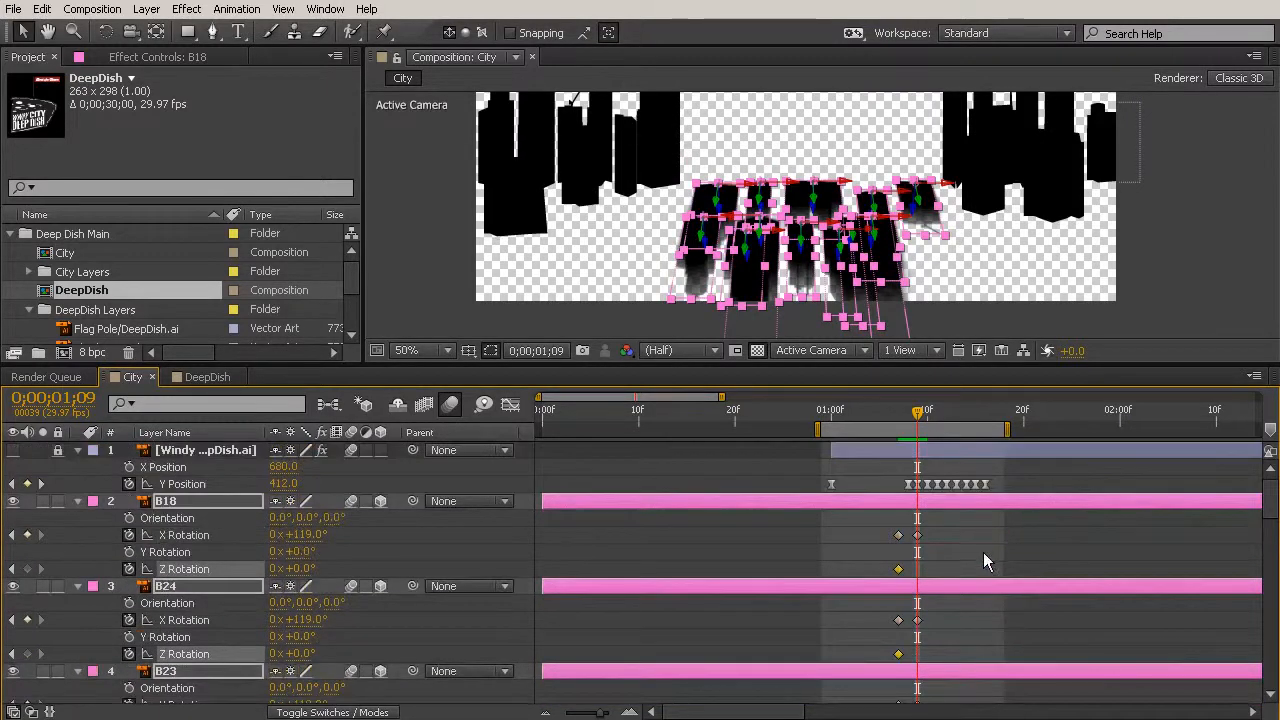
scroll(983, 552, down, 1)
scroll(983, 538, up, 1)
click(983, 539)
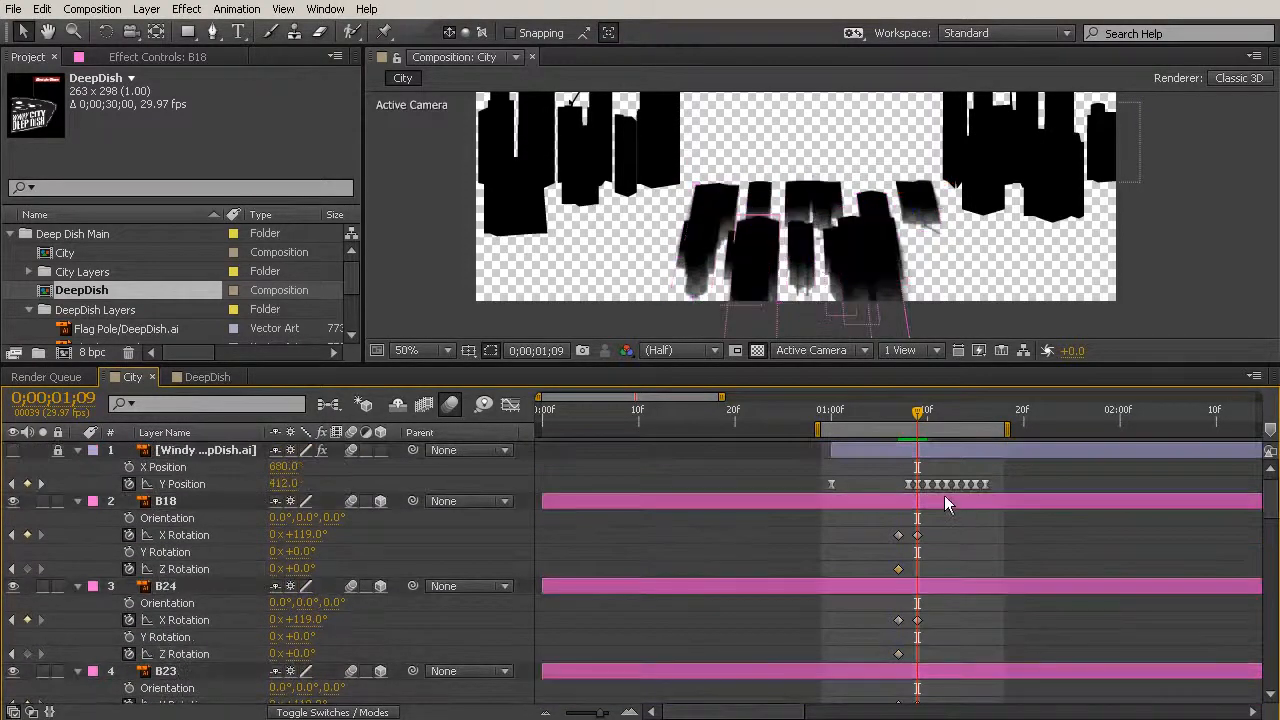
click(918, 503)
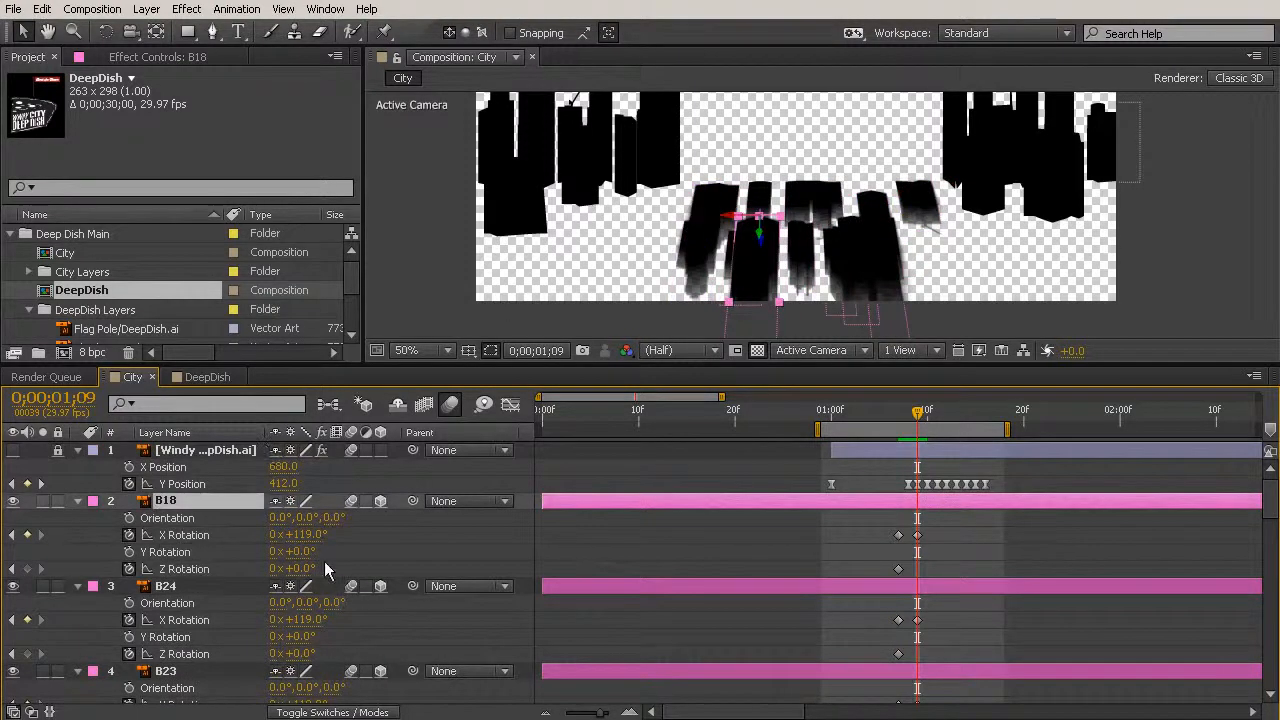
drag(305, 567, 295, 563)
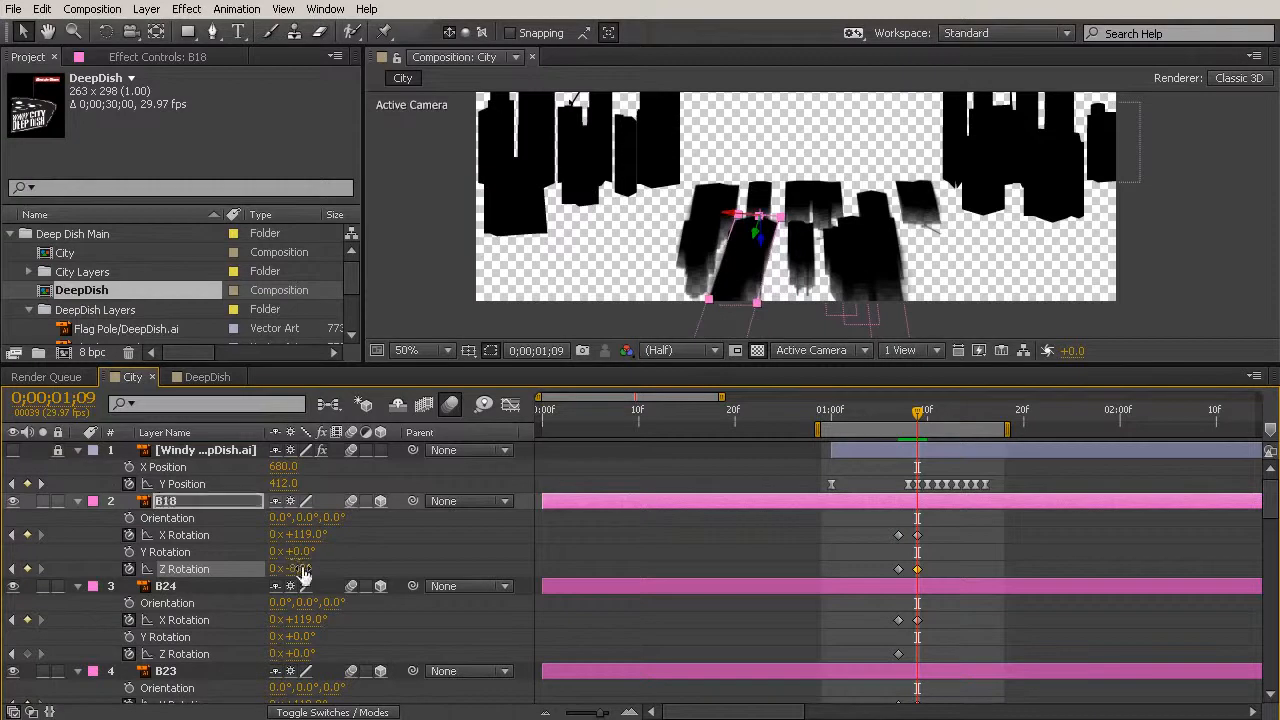
- Keyframe the Z Rotation at 0;00;01;09 as -35° for layer B24 and 2° for layer B23
click(923, 589)
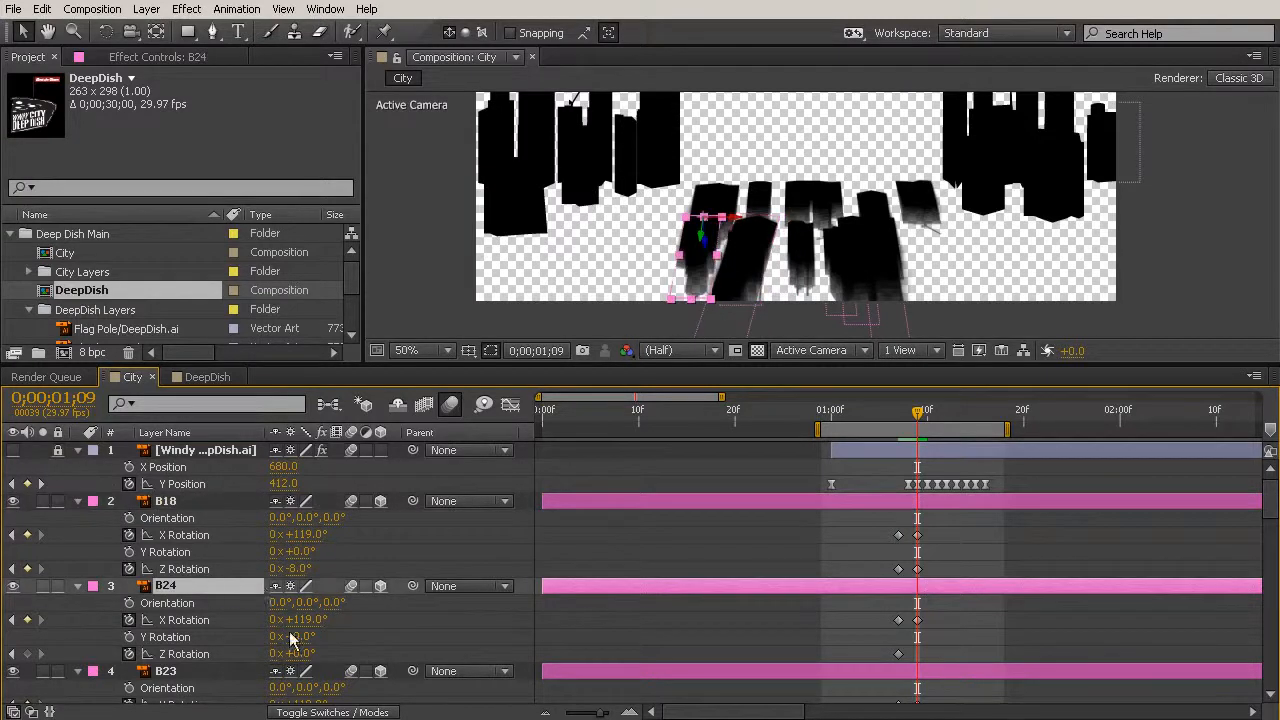
drag(305, 653, 230, 614)
key(Return)
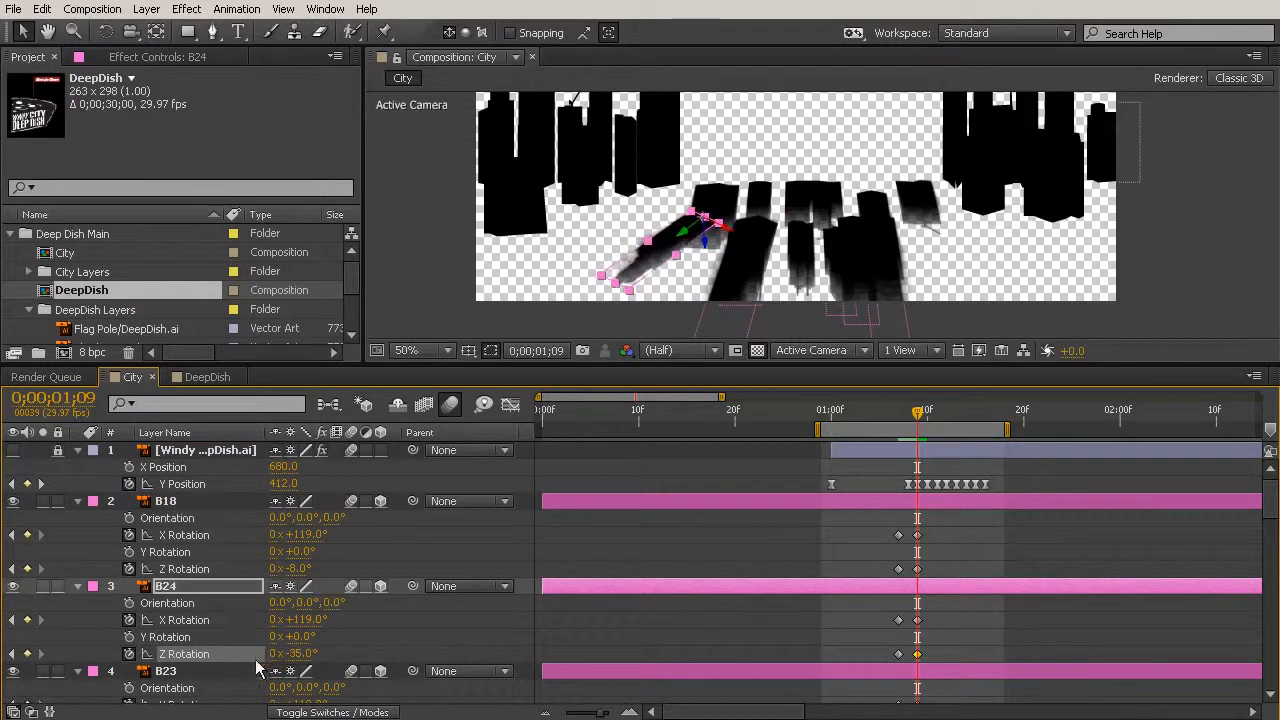
click(195, 677)
scroll(371, 640, down, 1)
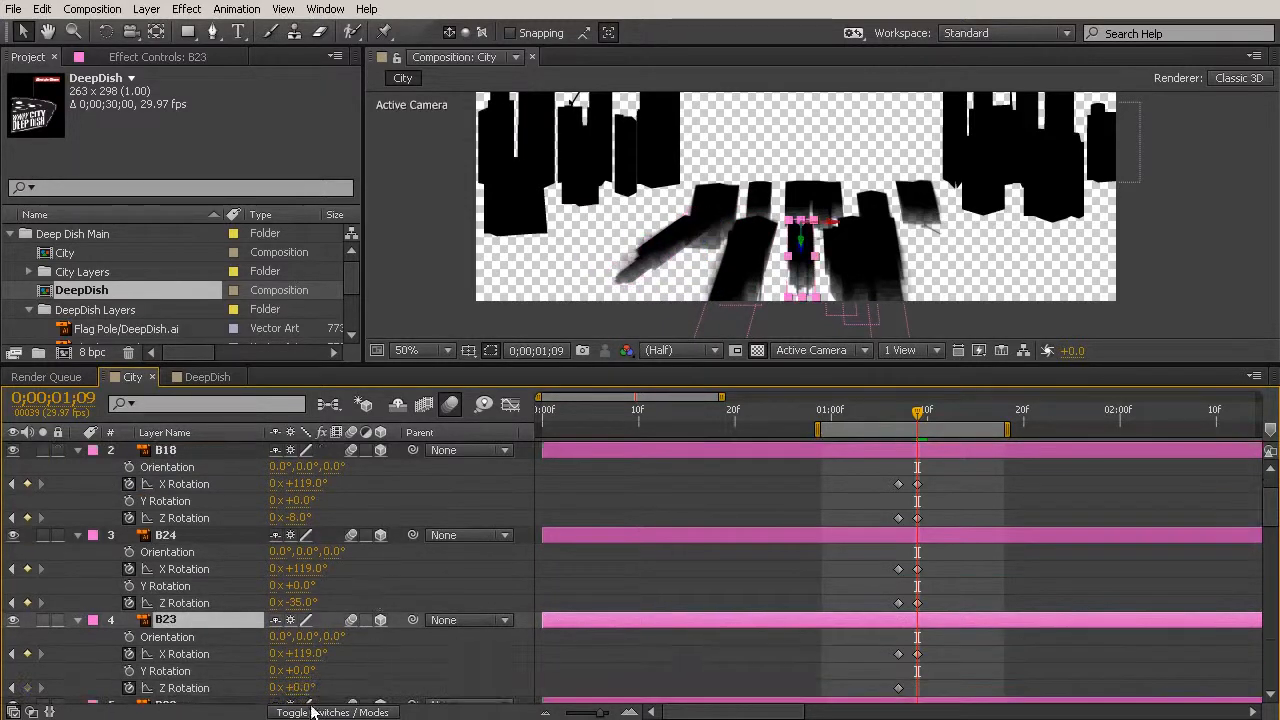
drag(300, 688, 305, 693)
- Keyframe the Z Rotation at 0;00;01;09 as 43° for layer B22 and -39° for layer B21
scroll(327, 697, down, 1)
click(213, 659)
scroll(320, 680, down, 1)
drag(303, 678, 352, 671)
scroll(254, 670, down, 1)
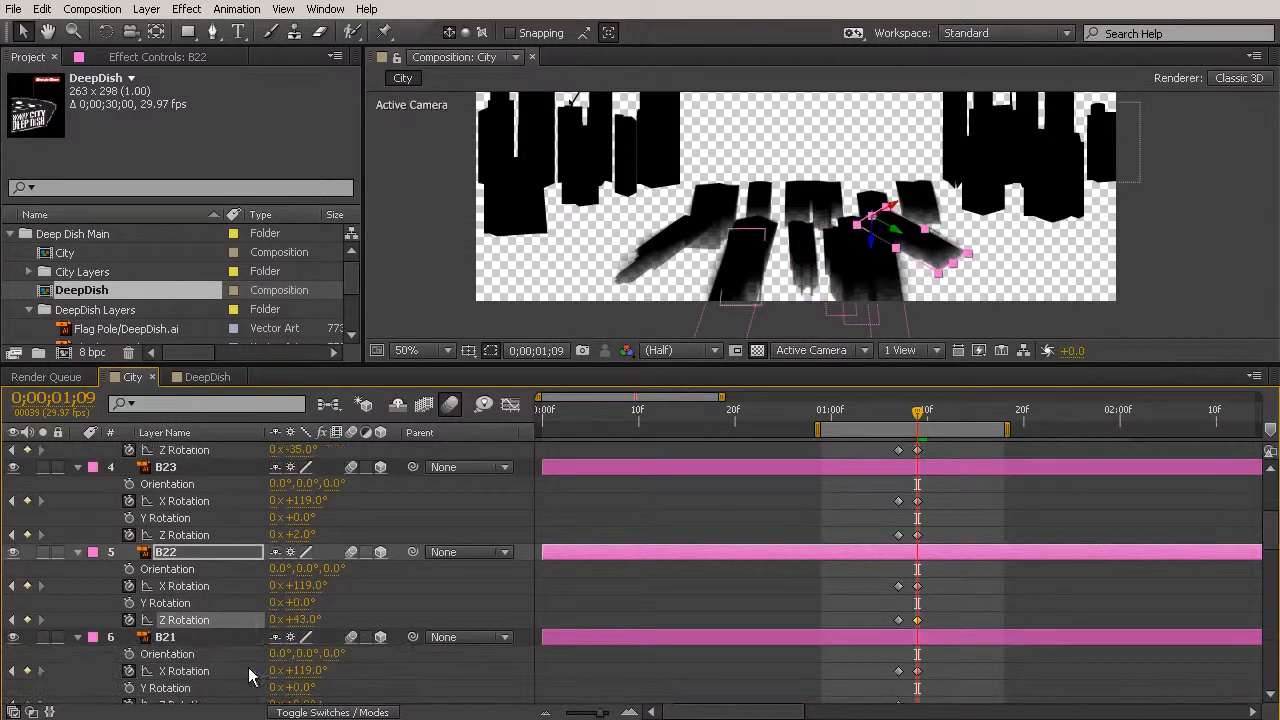
click(214, 638)
scroll(318, 675, down, 1)
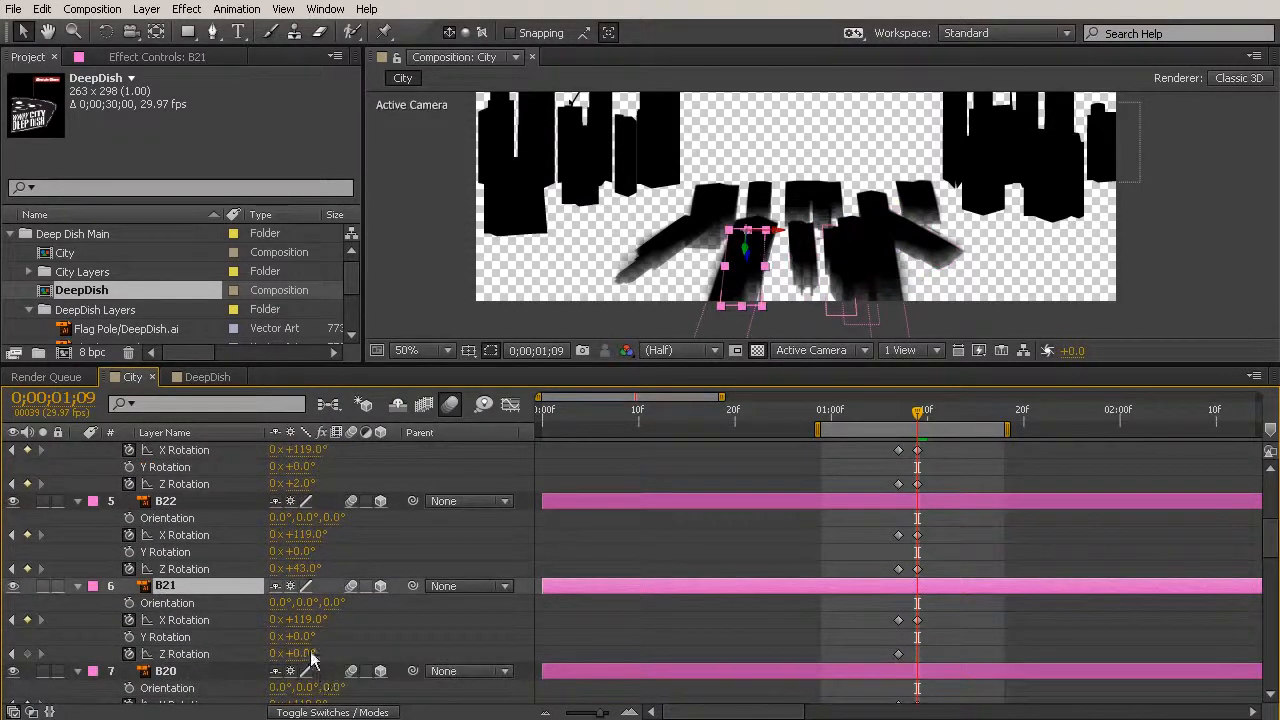
drag(310, 652, 268, 648)
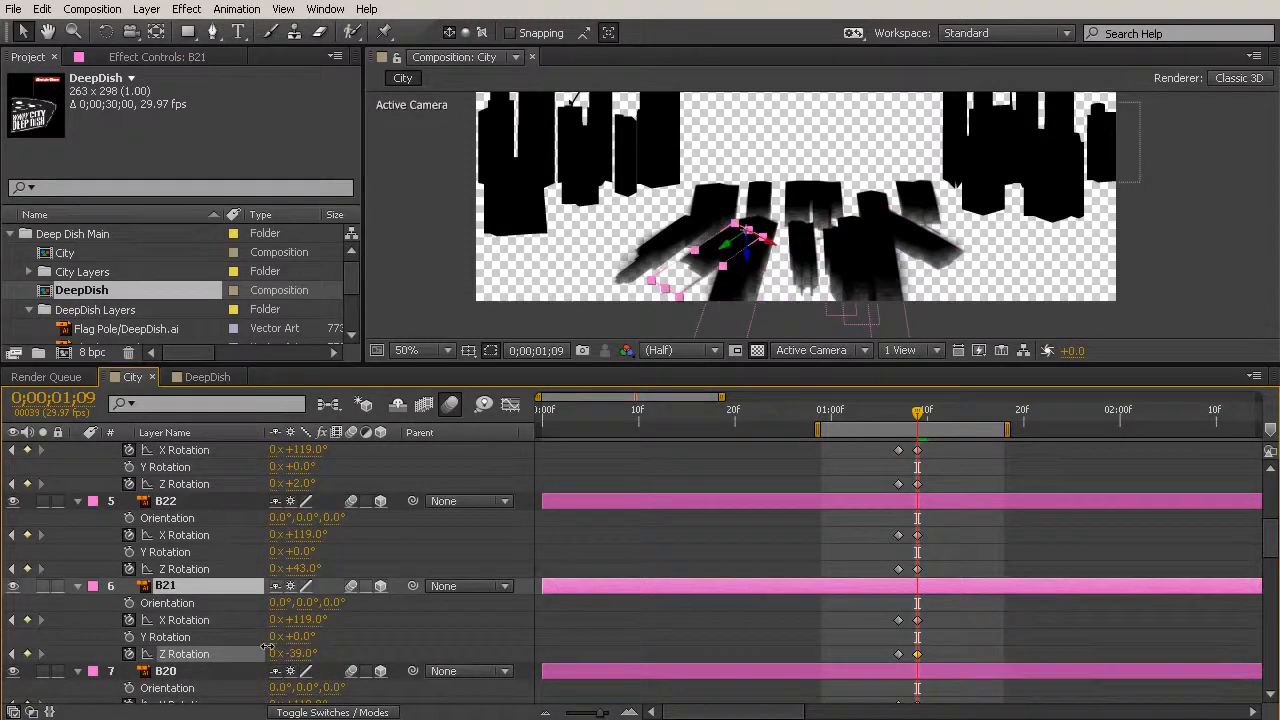
- Keyframe the Z Rotation at 0;00;01;09 as 16° for layer B20 and 32° for layer B19
scroll(352, 660, down, 1)
click(232, 622)
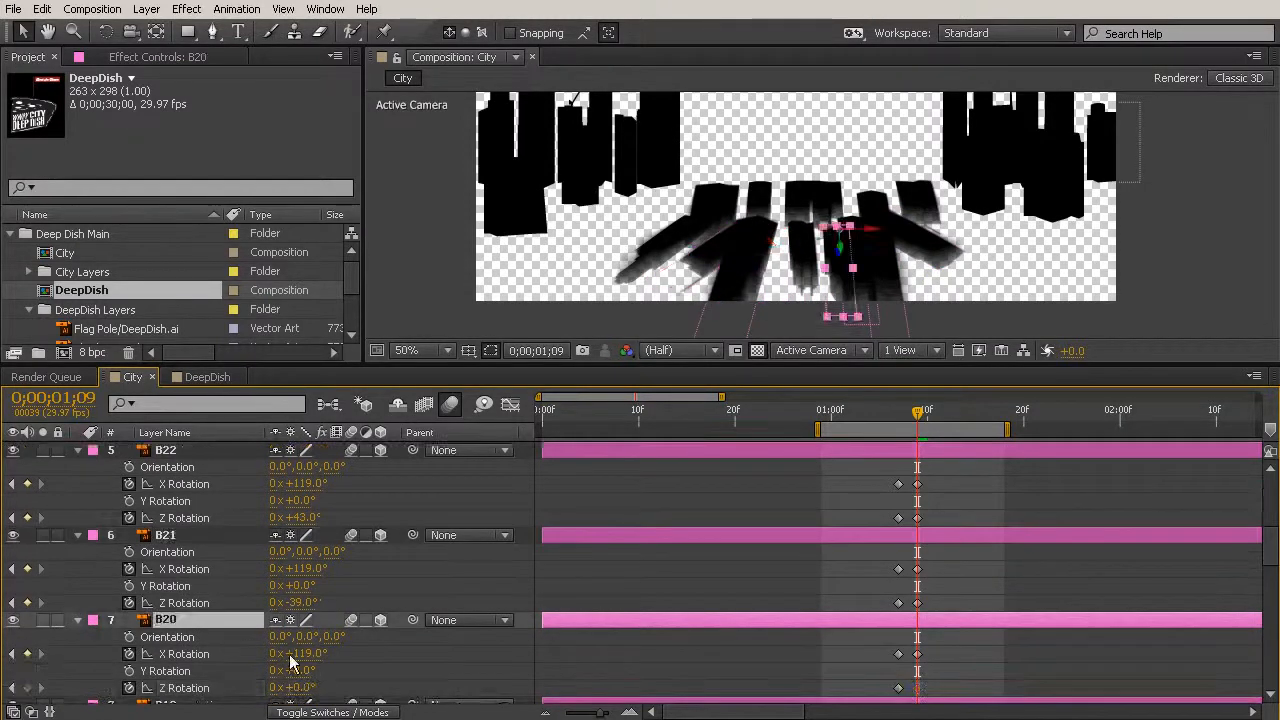
mouse_move(308, 690)
mouse_down()
mouse_move(330, 687)
mouse_move(280, 684)
mouse_move(330, 690)
mouse_move(316, 689)
mouse_up()
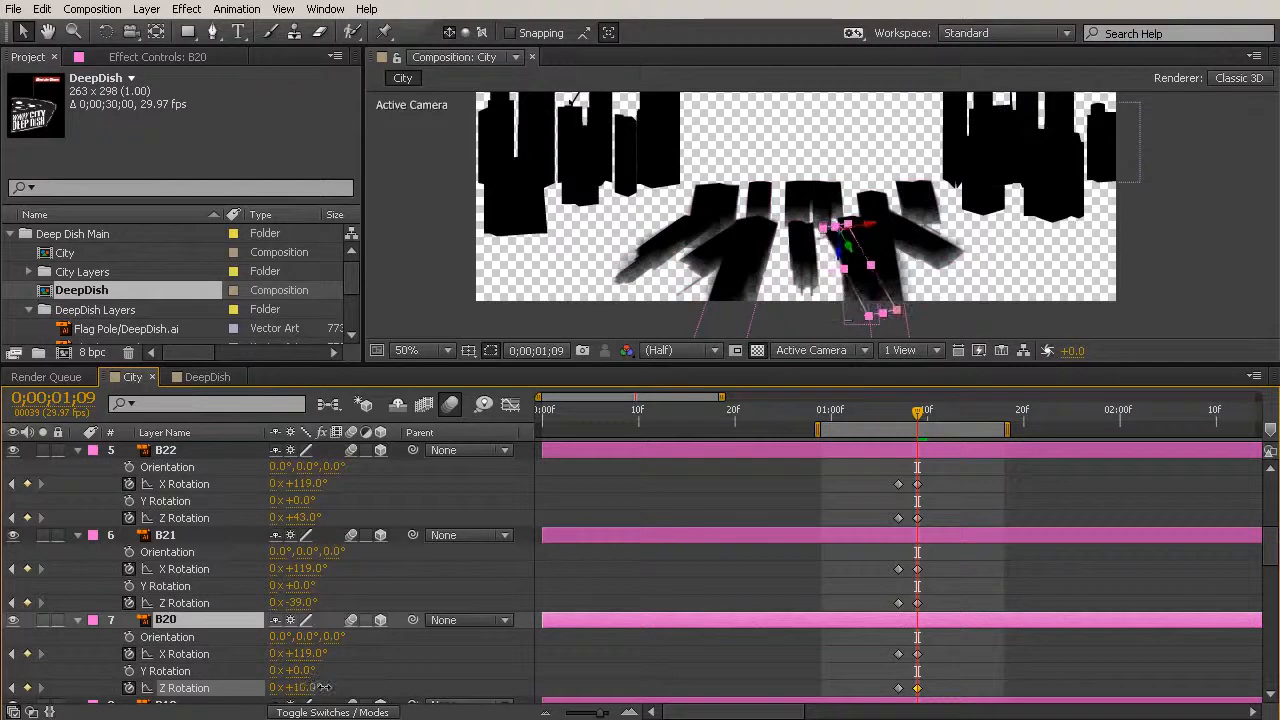
scroll(316, 690, down, 1)
click(234, 656)
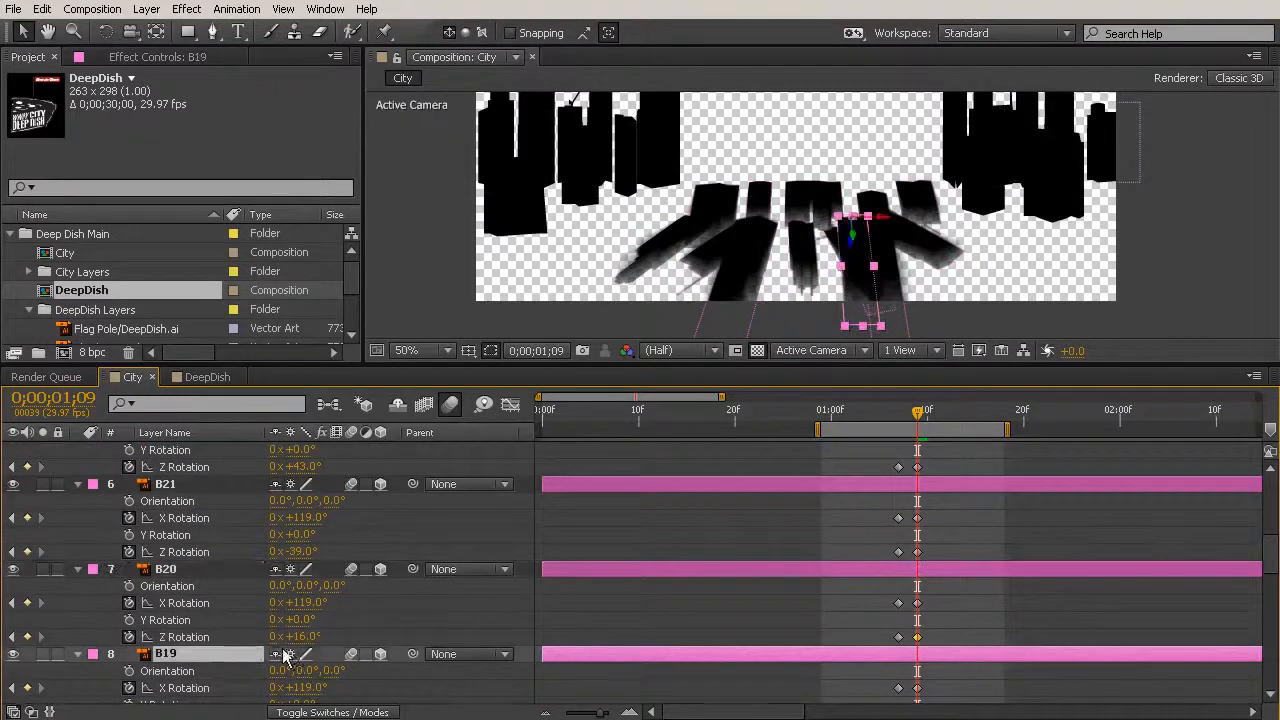
scroll(275, 648, down, 1)
drag(300, 671, 341, 674)
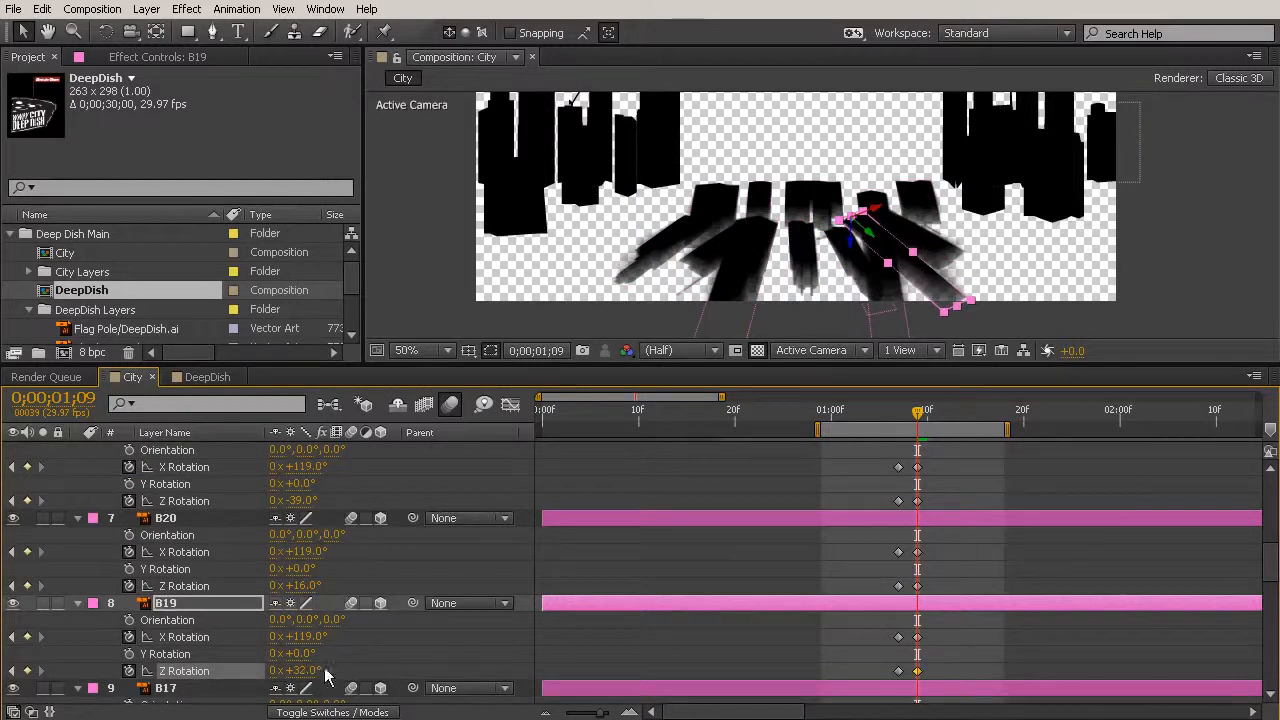
- Keyframe layer B17's Z Rotation at 26° at 0;00;01;09
scroll(226, 644, down, 1)
click(224, 640)
scroll(238, 643, down, 1)
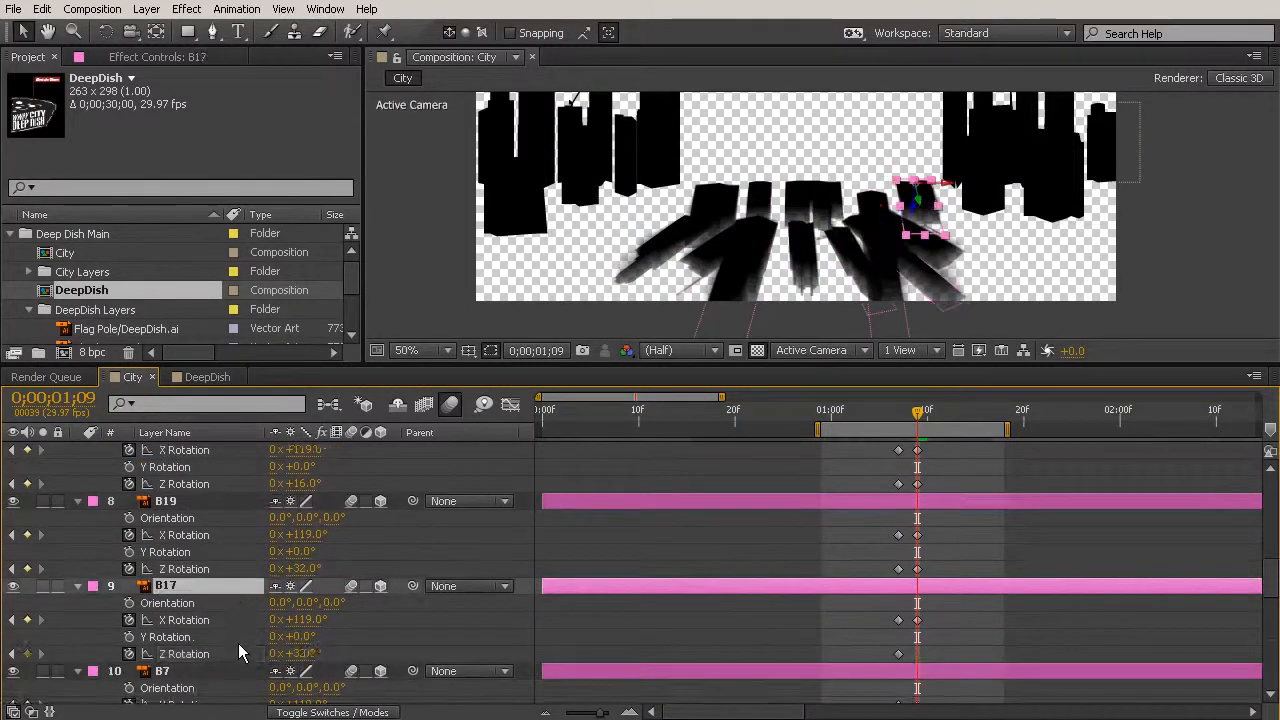
drag(301, 659, 345, 663)
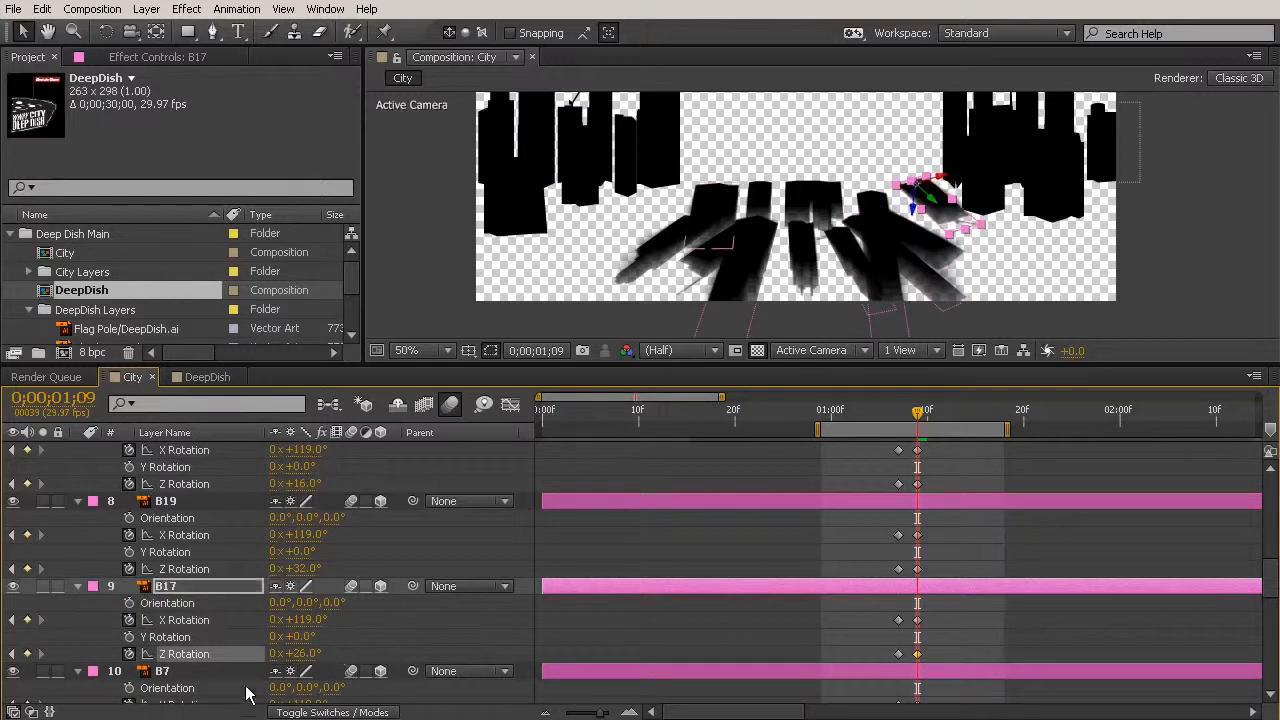
- Keyframe the Z Rotation at 0;00;01;09 as -54° for layer B7 and -28° for layer B9
scroll(225, 670, down, 1)
click(216, 624)
drag(298, 688, 222, 667)
scroll(249, 660, down, 1)
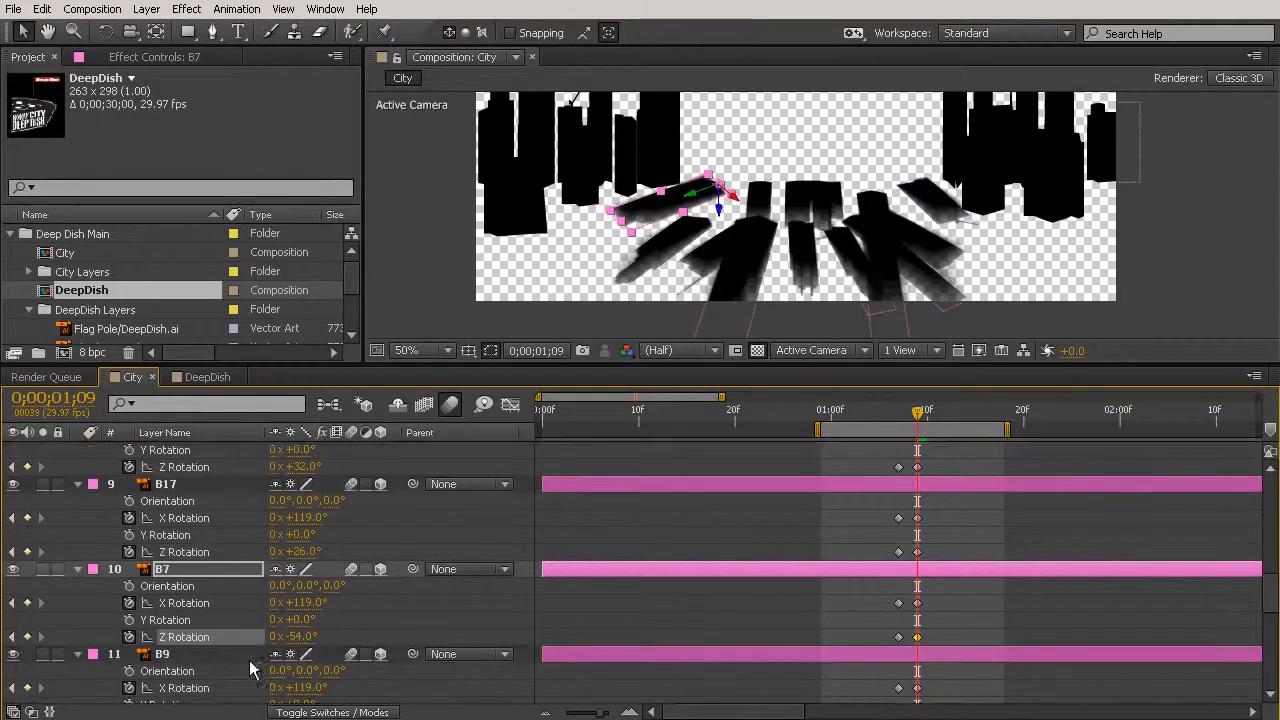
click(220, 655)
scroll(309, 651, down, 1)
drag(303, 674, 244, 668)
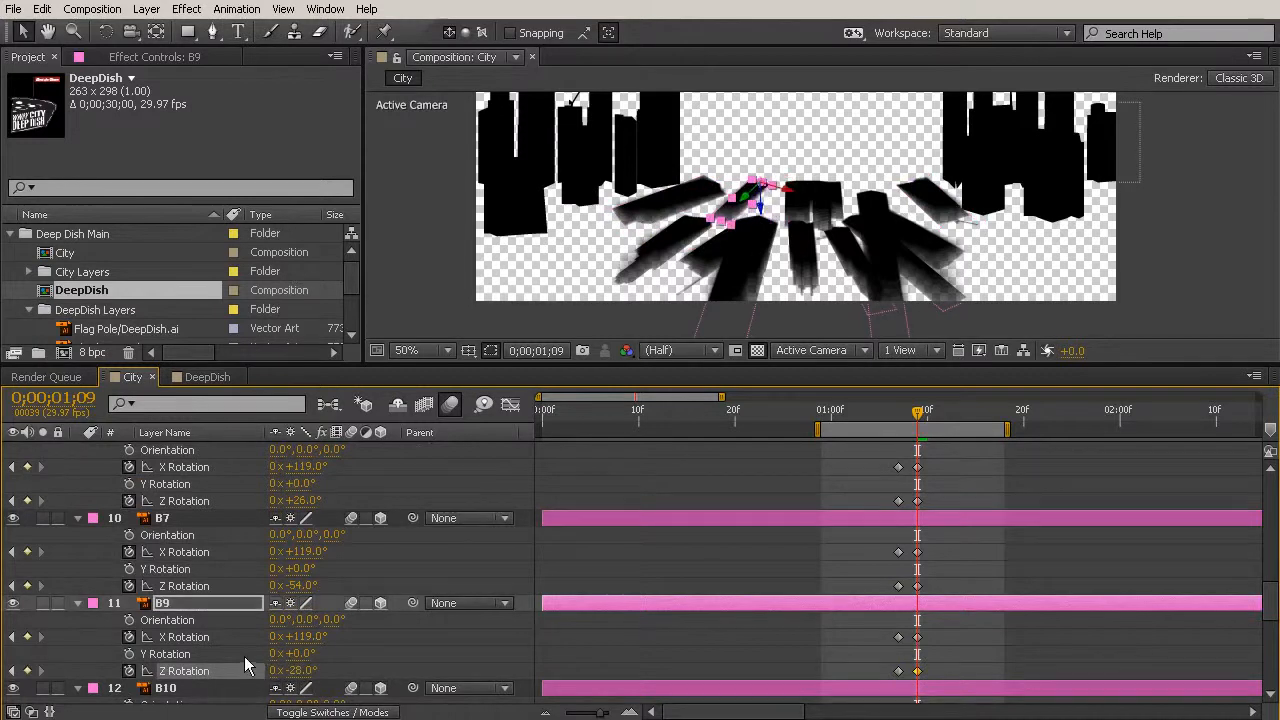
- Keyframe the Z Rotation at 0;00;01;09 as -13° for layer B10 and 45° for layer B16
scroll(244, 667, down, 2)
click(209, 584)
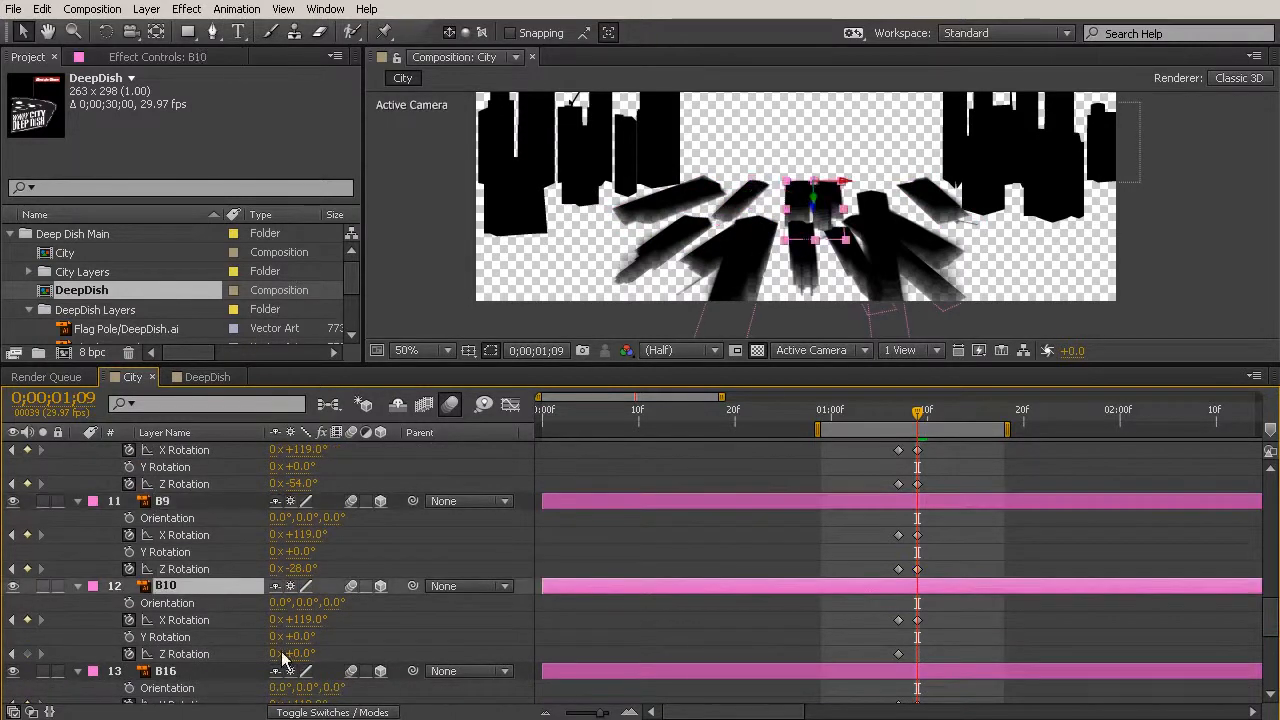
mouse_move(305, 655)
mouse_down()
mouse_move(282, 648)
mouse_move(292, 655)
mouse_up()
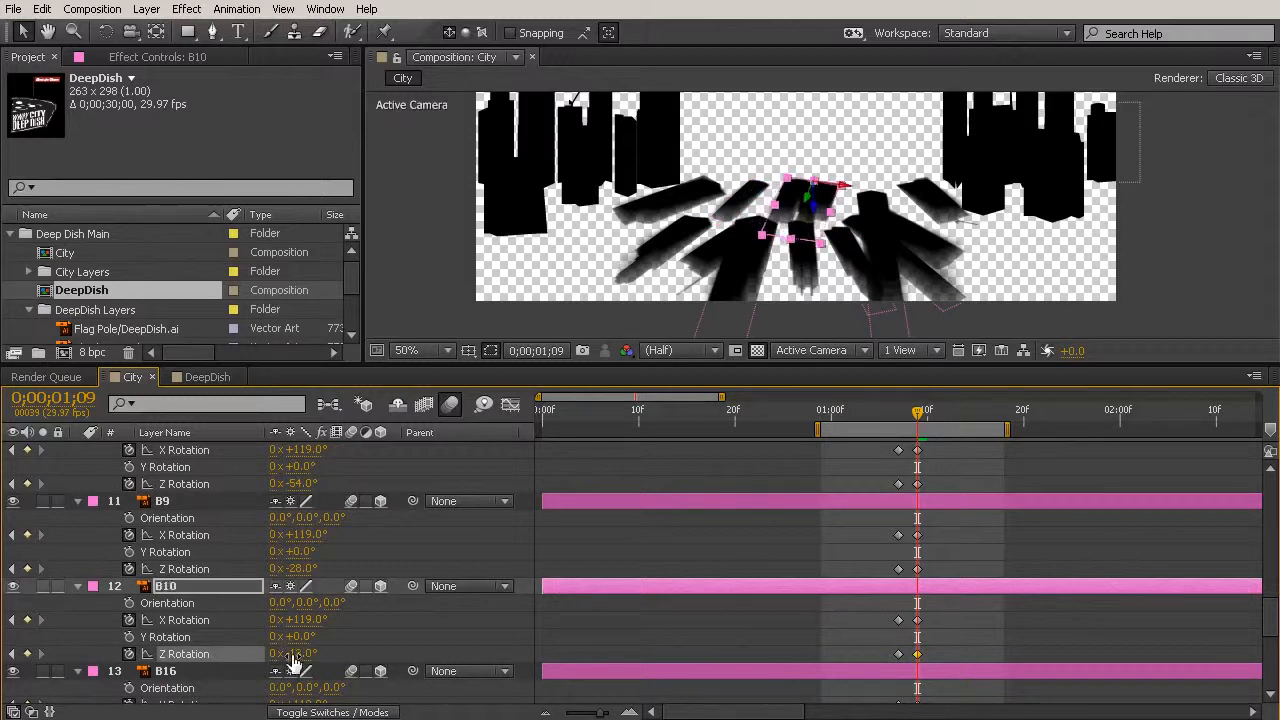
scroll(270, 665, down, 1)
click(215, 625)
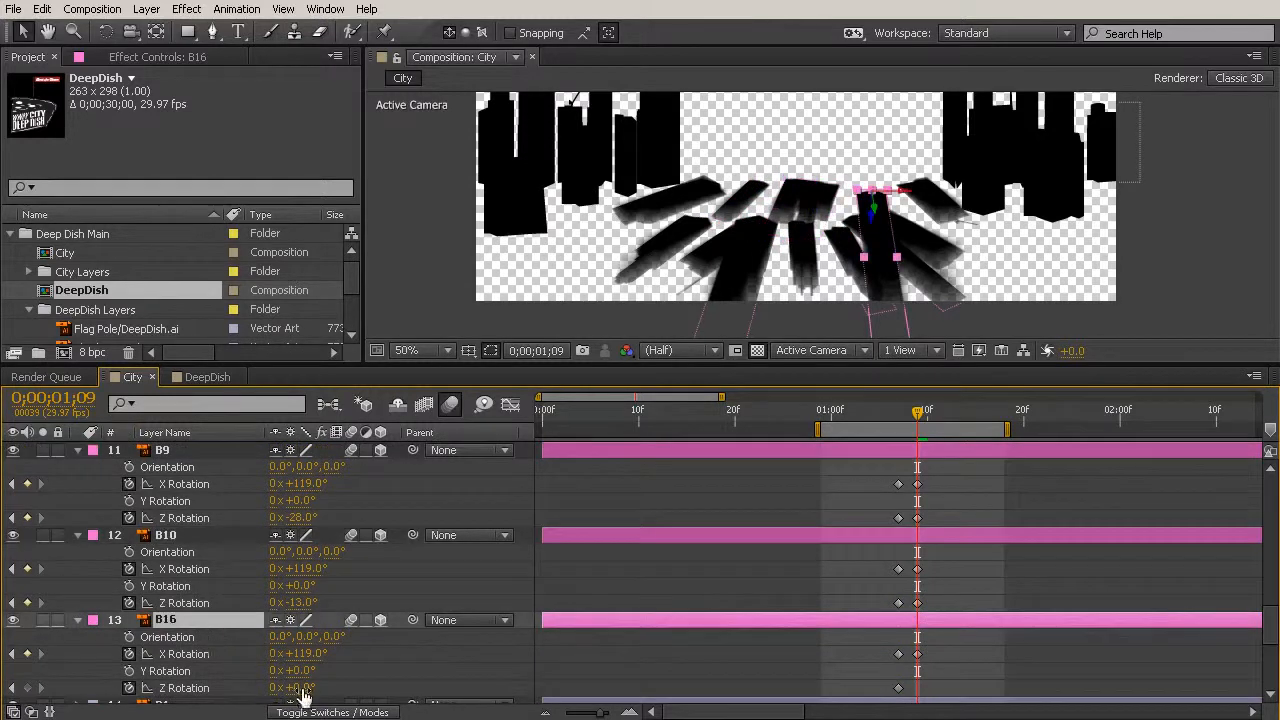
drag(313, 689, 357, 687)
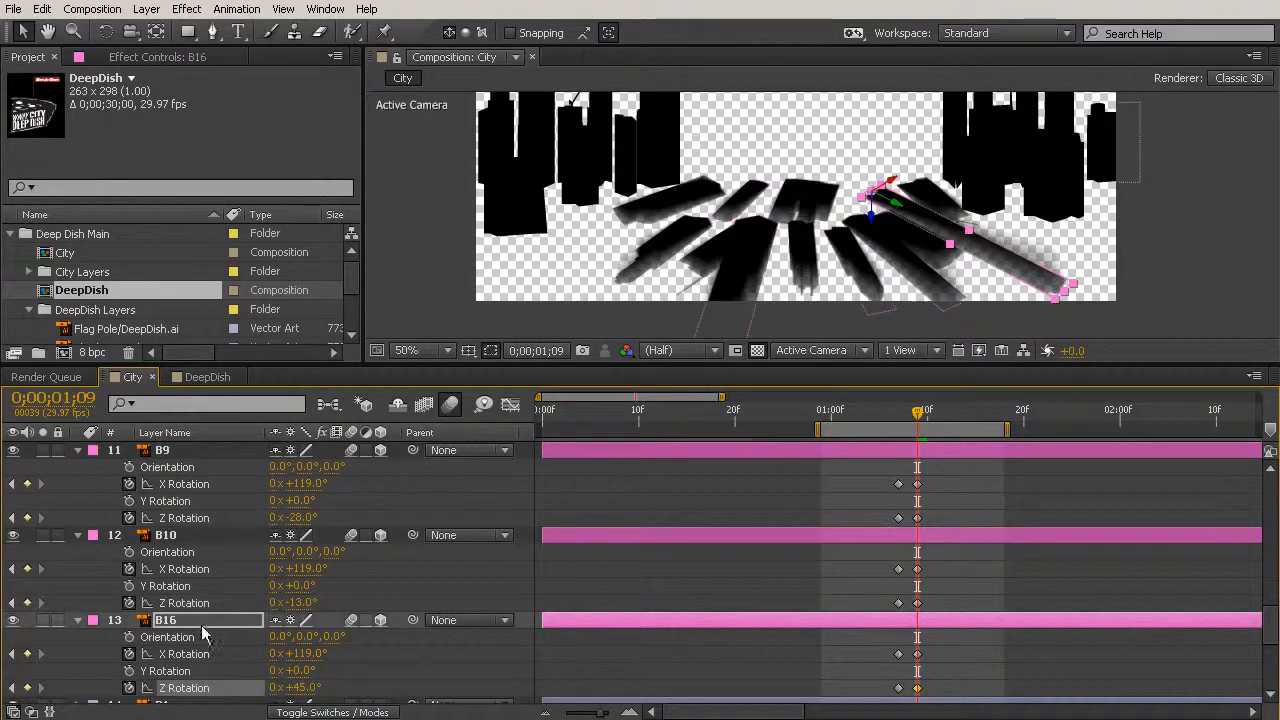
- Deselect the layers, scrub the fall around 0;00;01;09 and show the Windy City Deep Dish logo layer again
scroll(203, 636, down, 1)
click(957, 531)
mouse_move(917, 412)
mouse_down()
mouse_move(890, 413)
mouse_move(916, 414)
mouse_move(900, 425)
mouse_move(917, 432)
mouse_up()
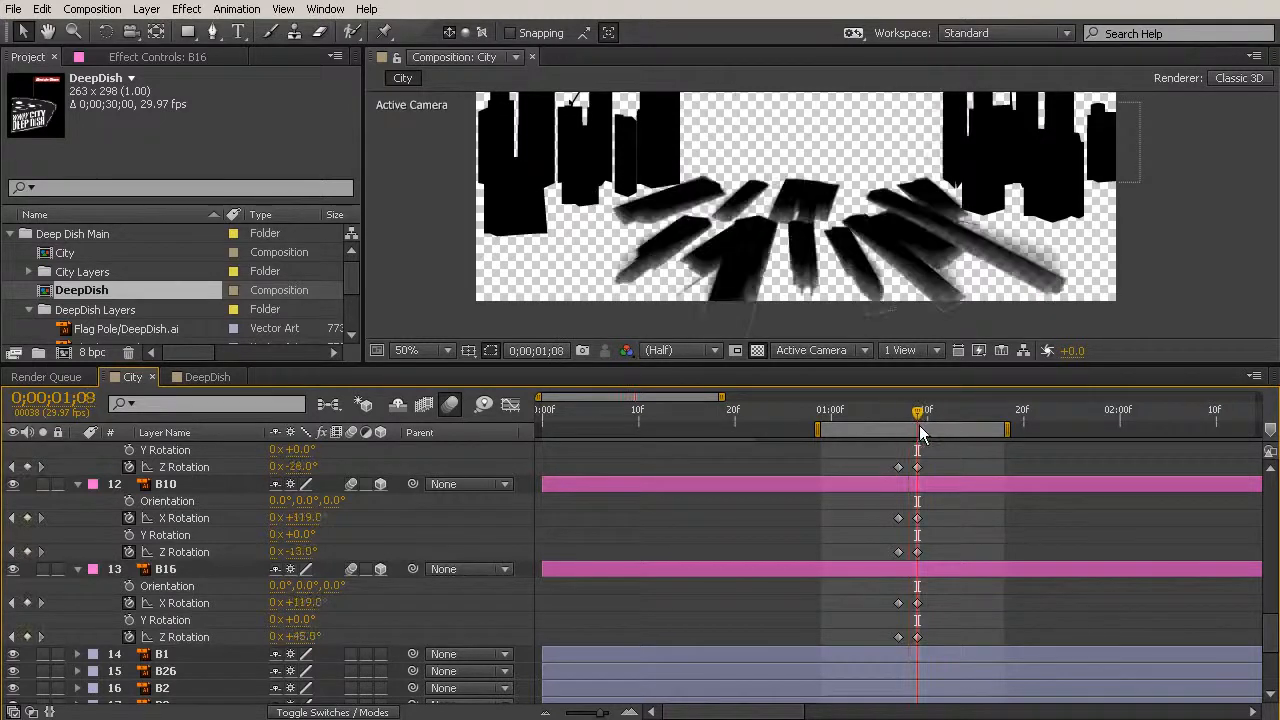
scroll(200, 498, up, 10)
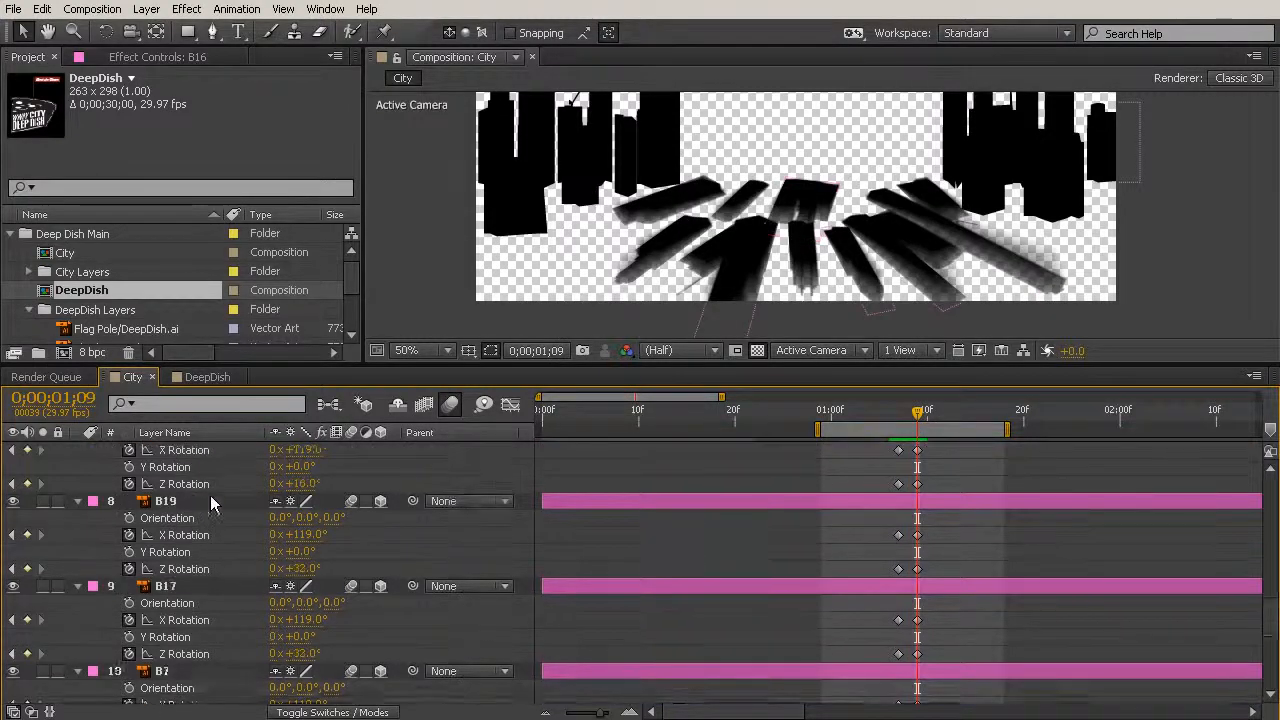
scroll(213, 495, up, 3)
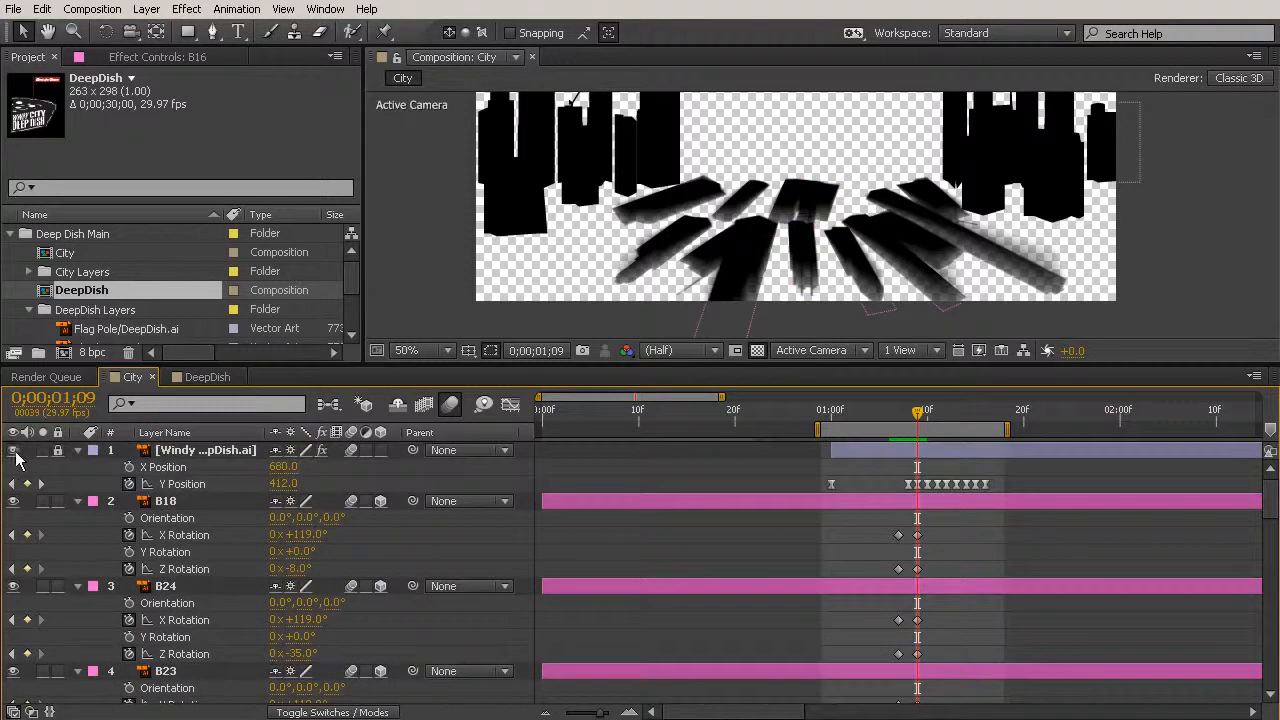
click(13, 450)
- Move fallen buildings B20 and B17 slightly up and to the left so their bases tuck under the logo
click(866, 298)
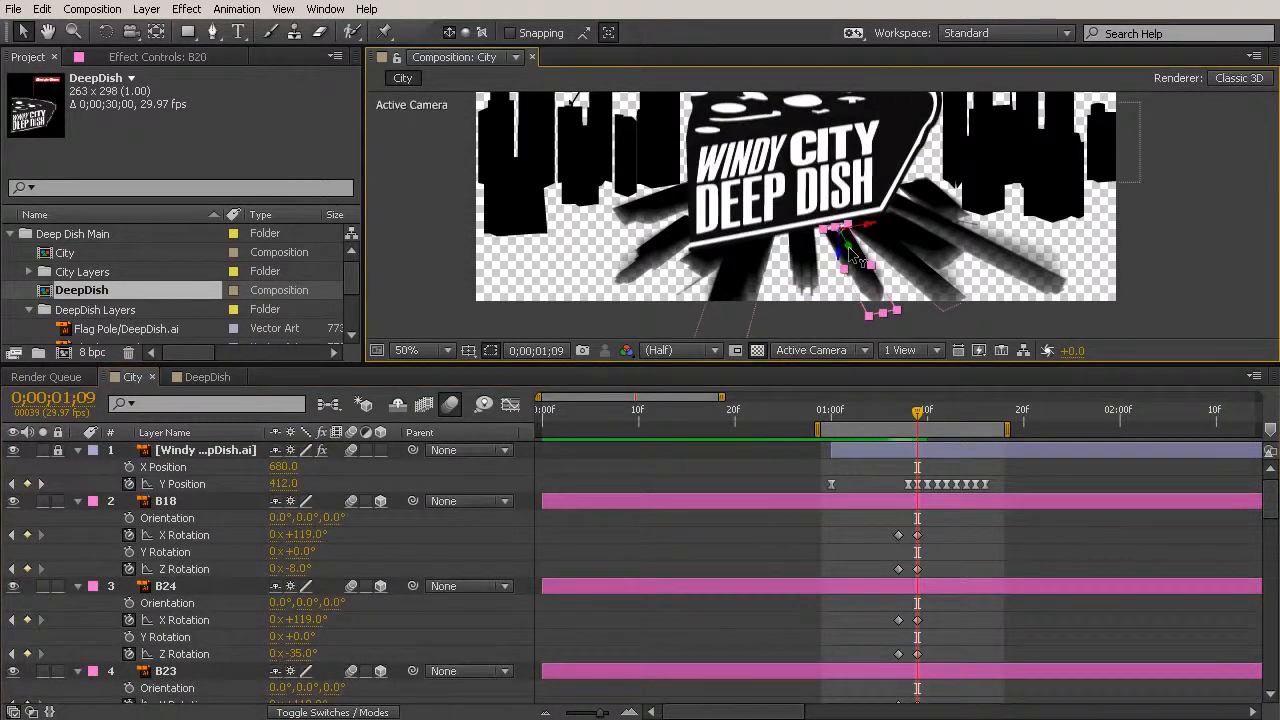
drag(847, 257, 843, 250)
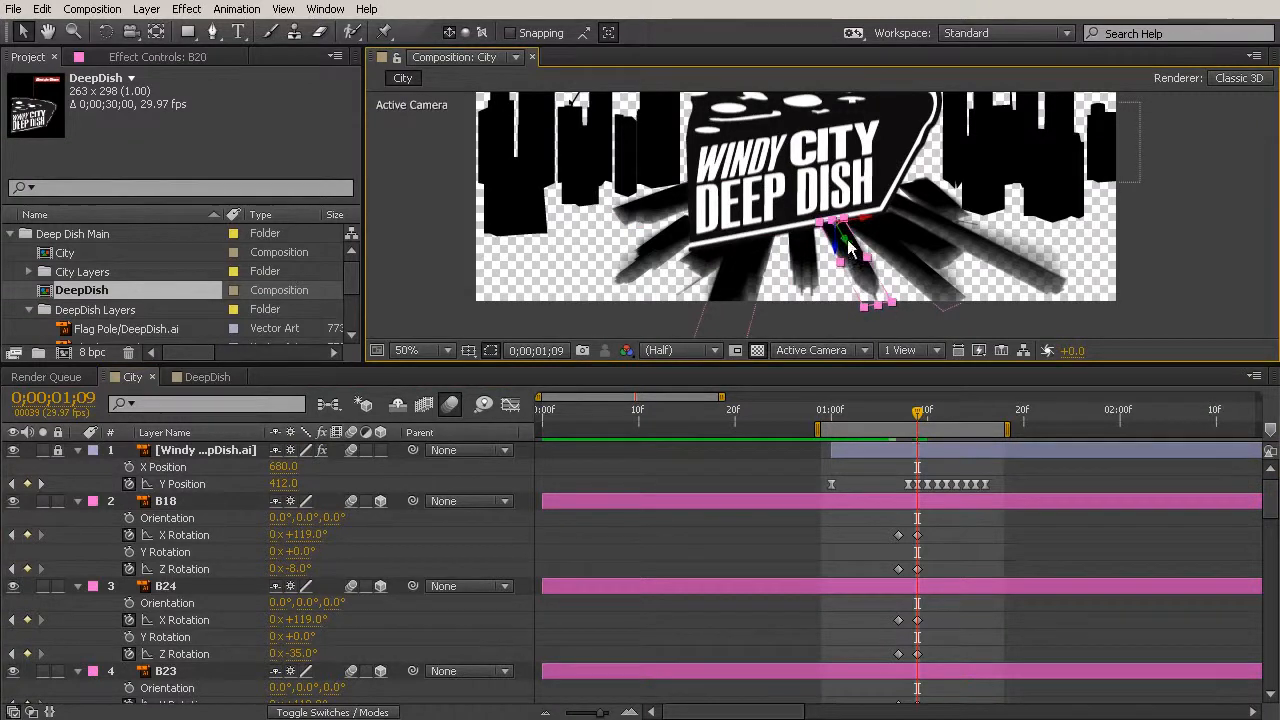
click(918, 204)
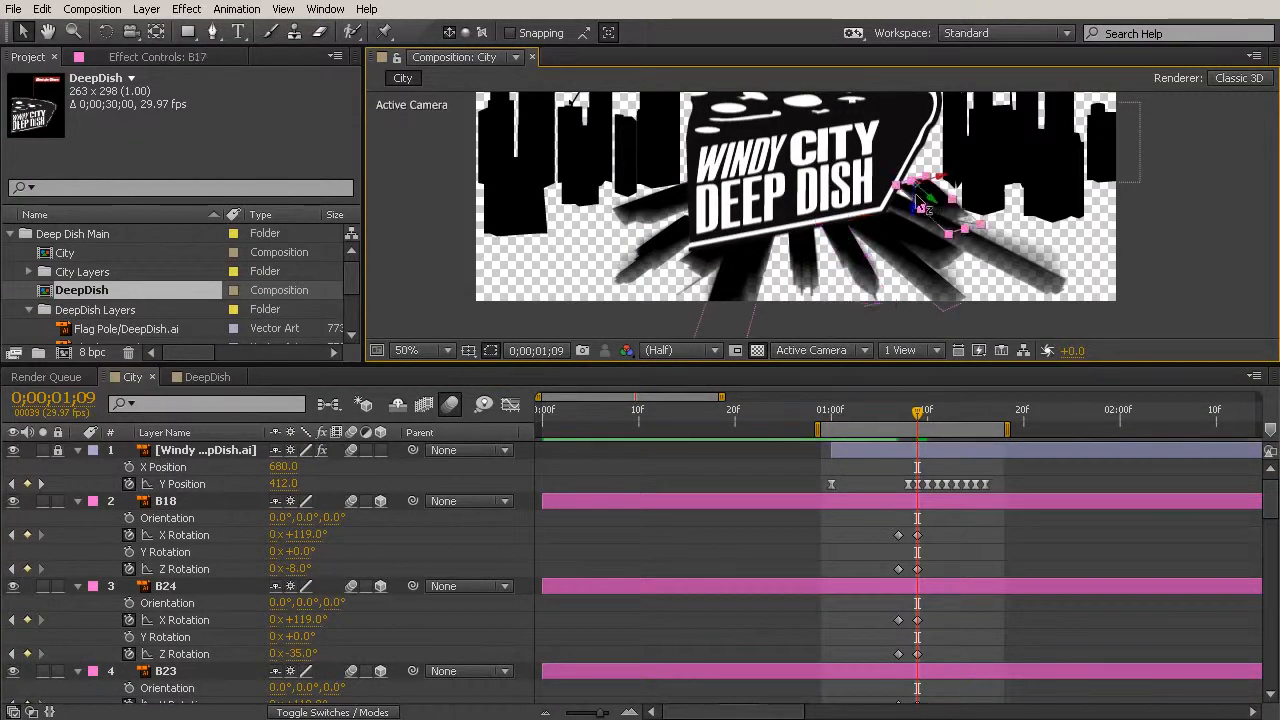
drag(943, 212, 957, 215)
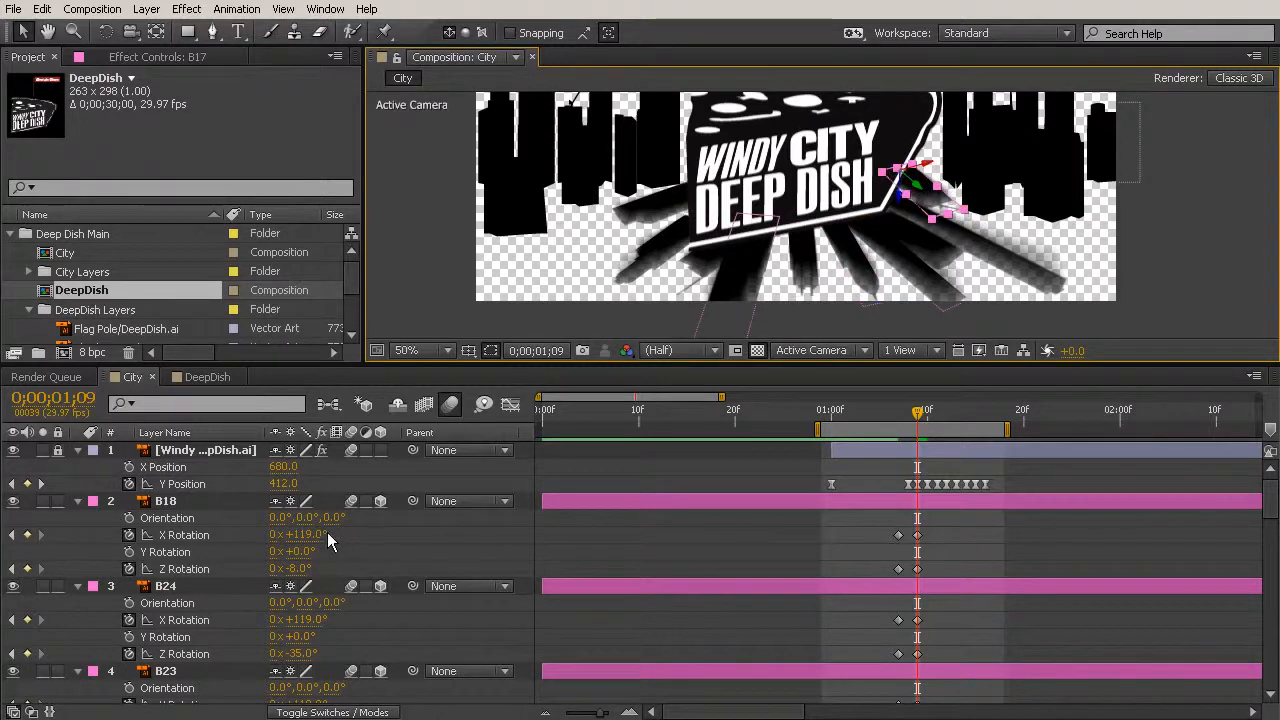
- Set layer B17's Z Rotation to 52° at 0;00;01;09 and scrub back to 0;00;01;06 to check the fall
scroll(328, 537, down, 5)
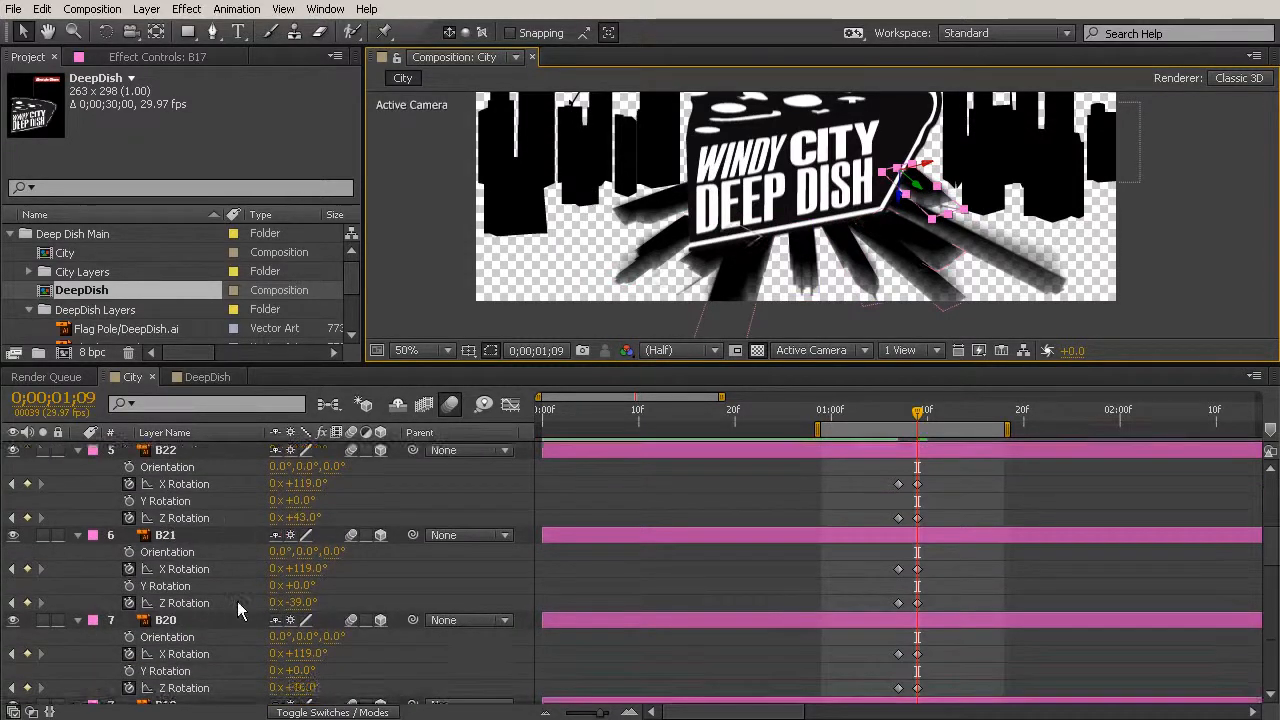
scroll(237, 605, down, 3)
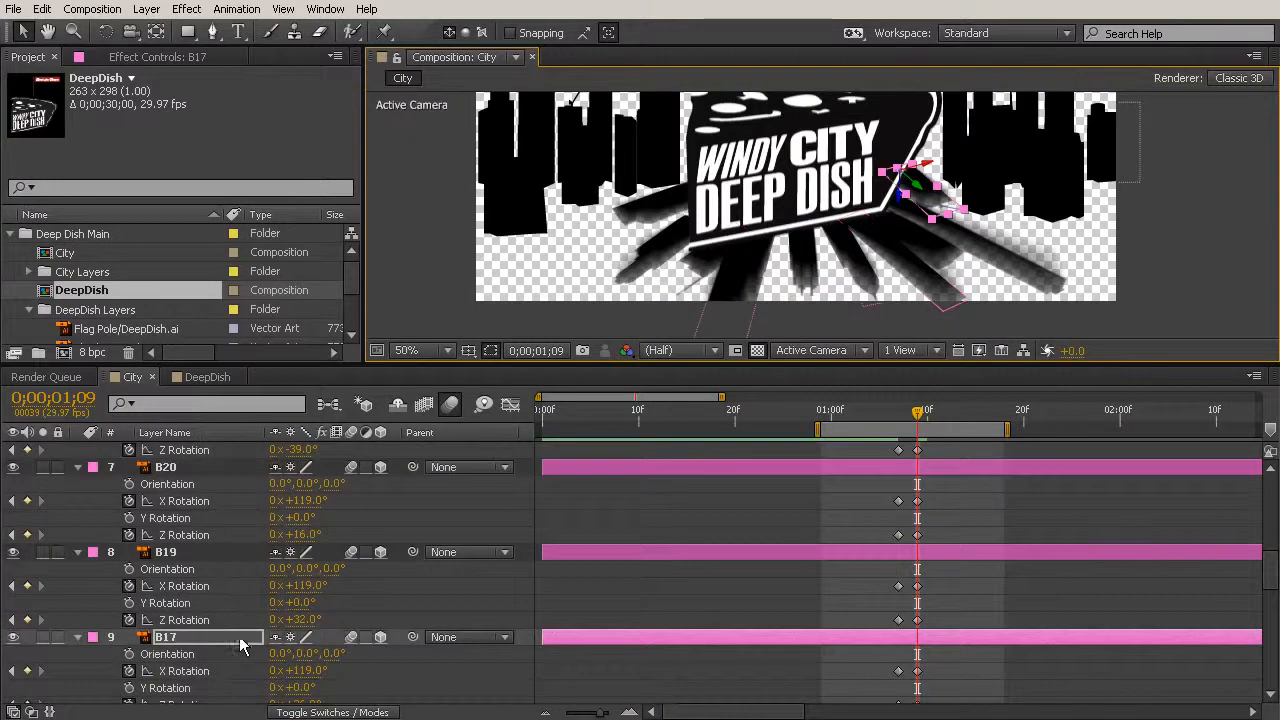
scroll(240, 634, down, 1)
click(318, 653)
drag(318, 653, 357, 653)
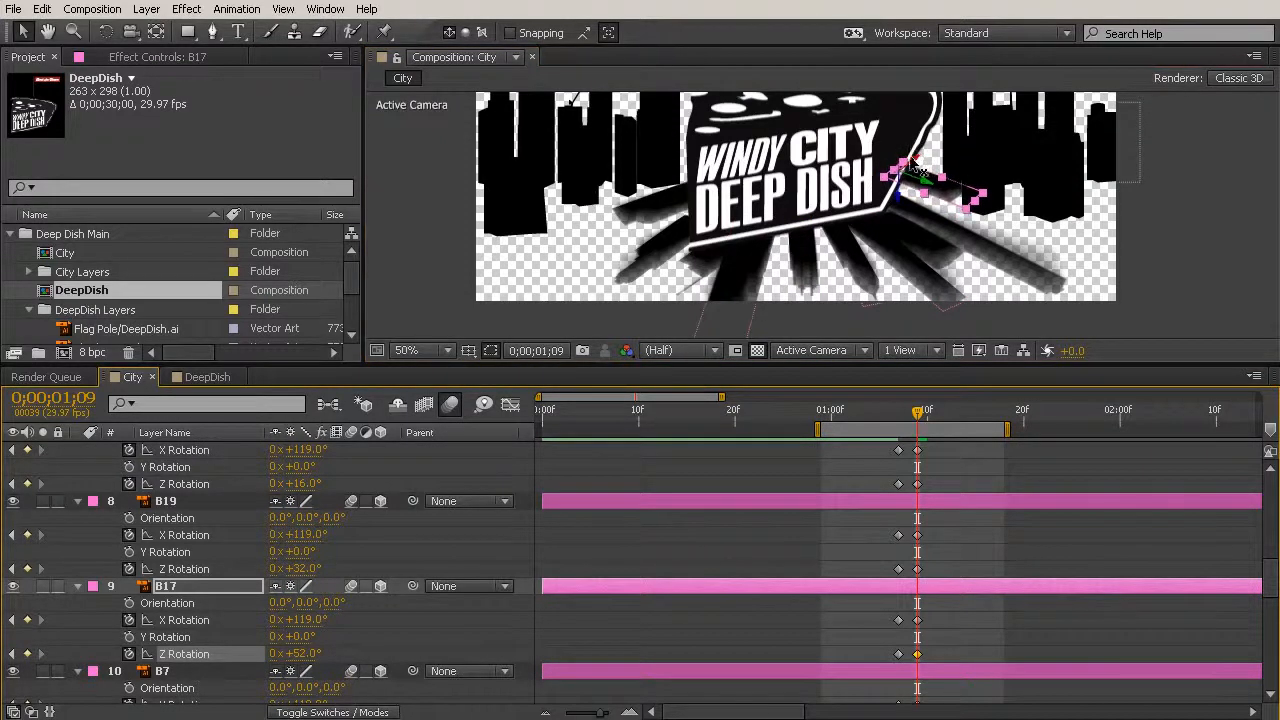
click(1085, 311)
drag(921, 415, 890, 412)
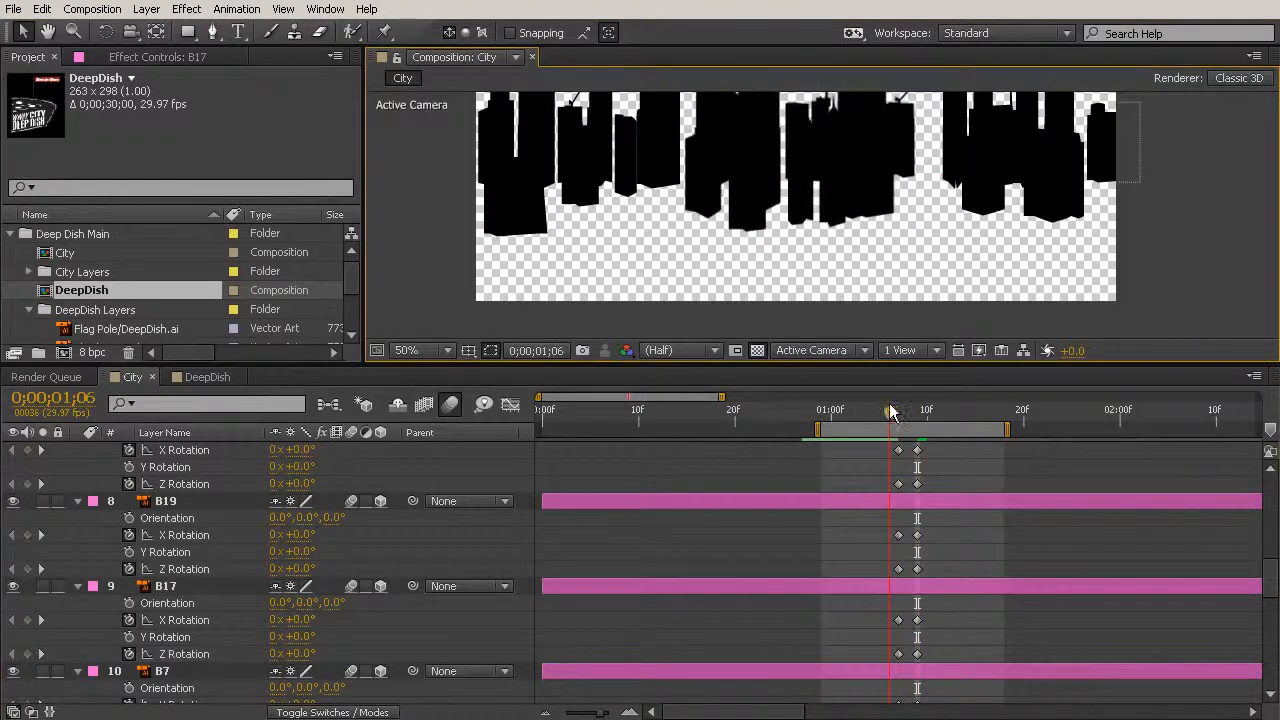
- Enlarge the composition view, preview the fall animation and scrub to 0;00;01;11 to inspect the fallen buildings
drag(892, 405, 907, 430)
drag(893, 372, 914, 549)
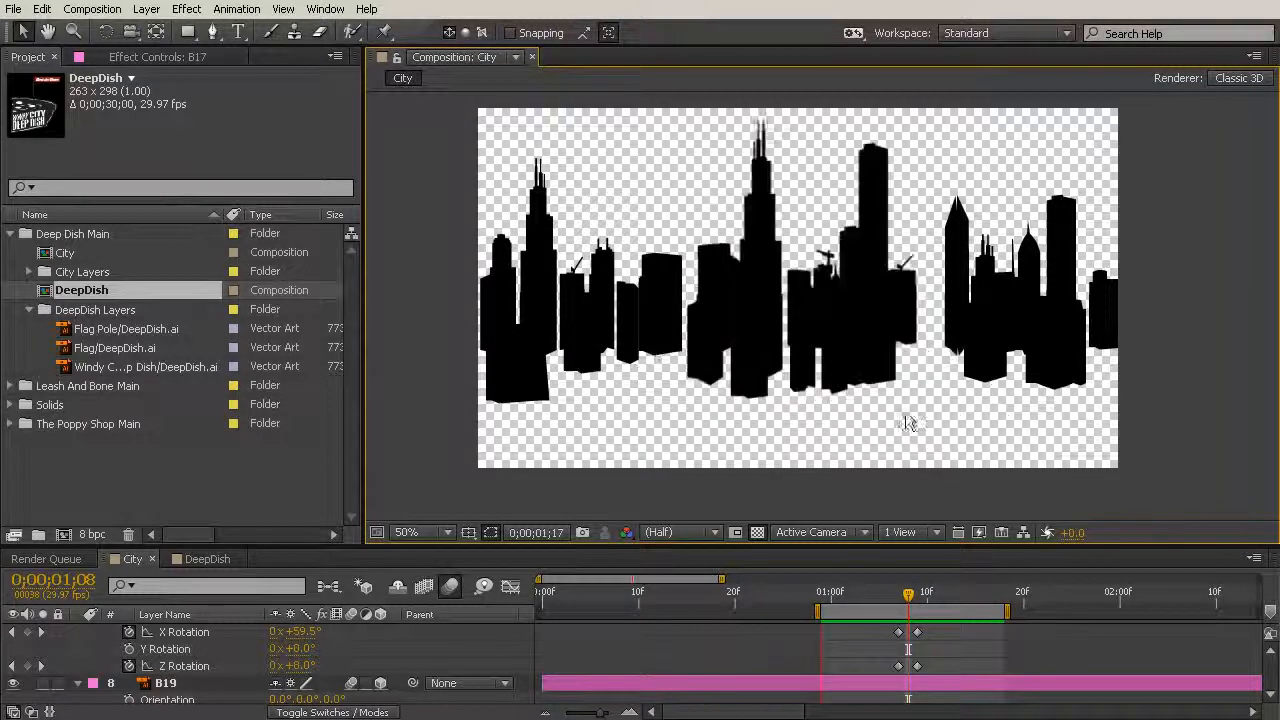
drag(908, 594, 937, 598)
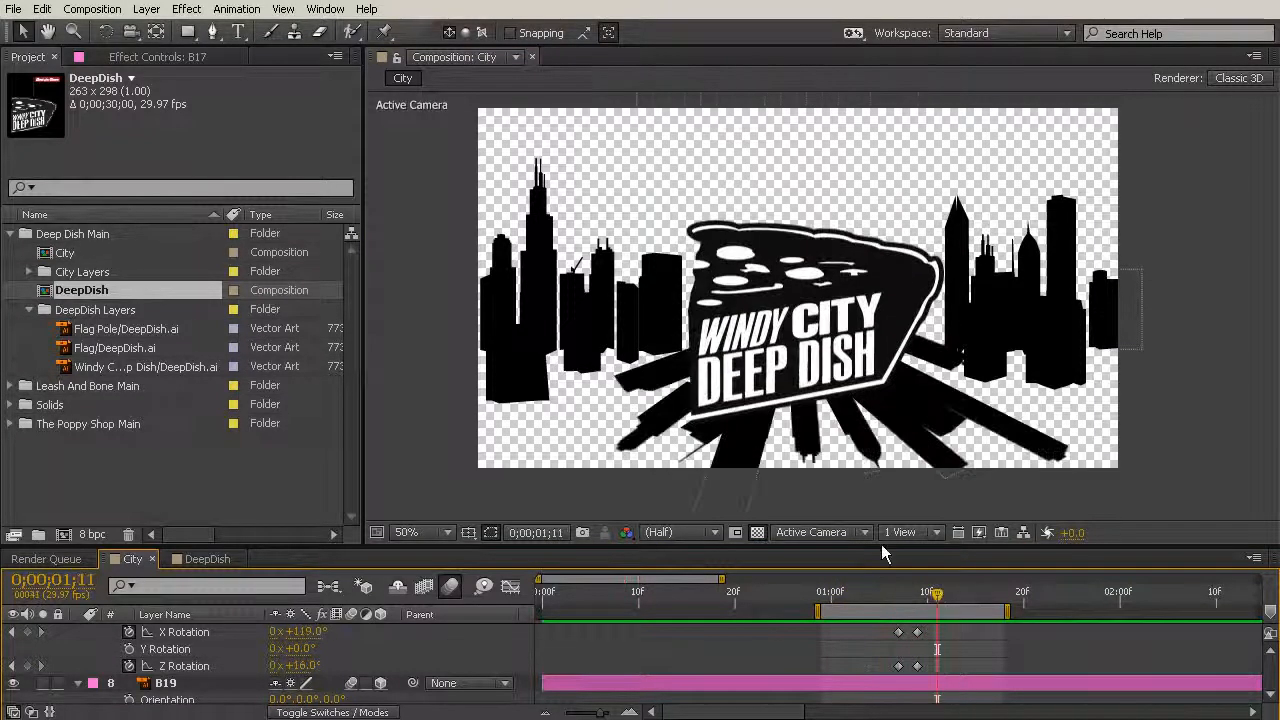
- Shorten fallen building B18 below the logo so less of it extends past the frame
click(743, 456)
key(comma)
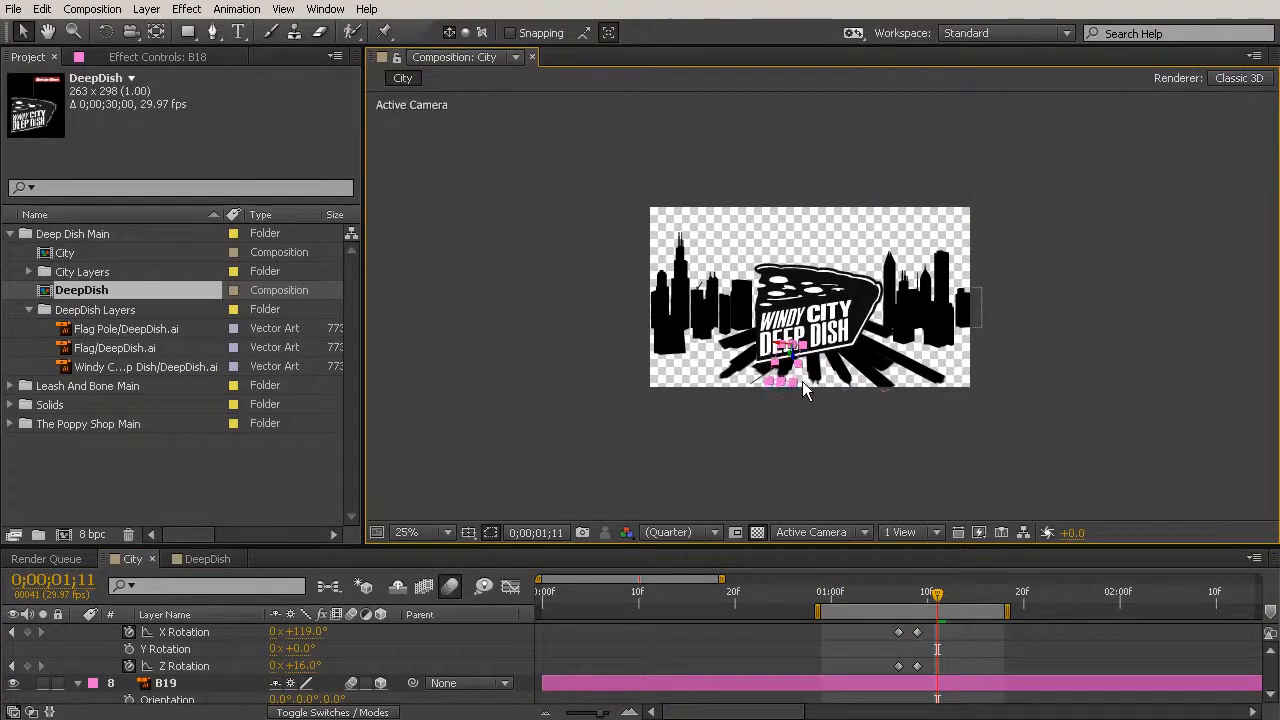
key(period)
drag(740, 466, 739, 474)
- Lengthen fallen buildings B24 and B7 so they reach farther outward from the logo's left side
click(643, 448)
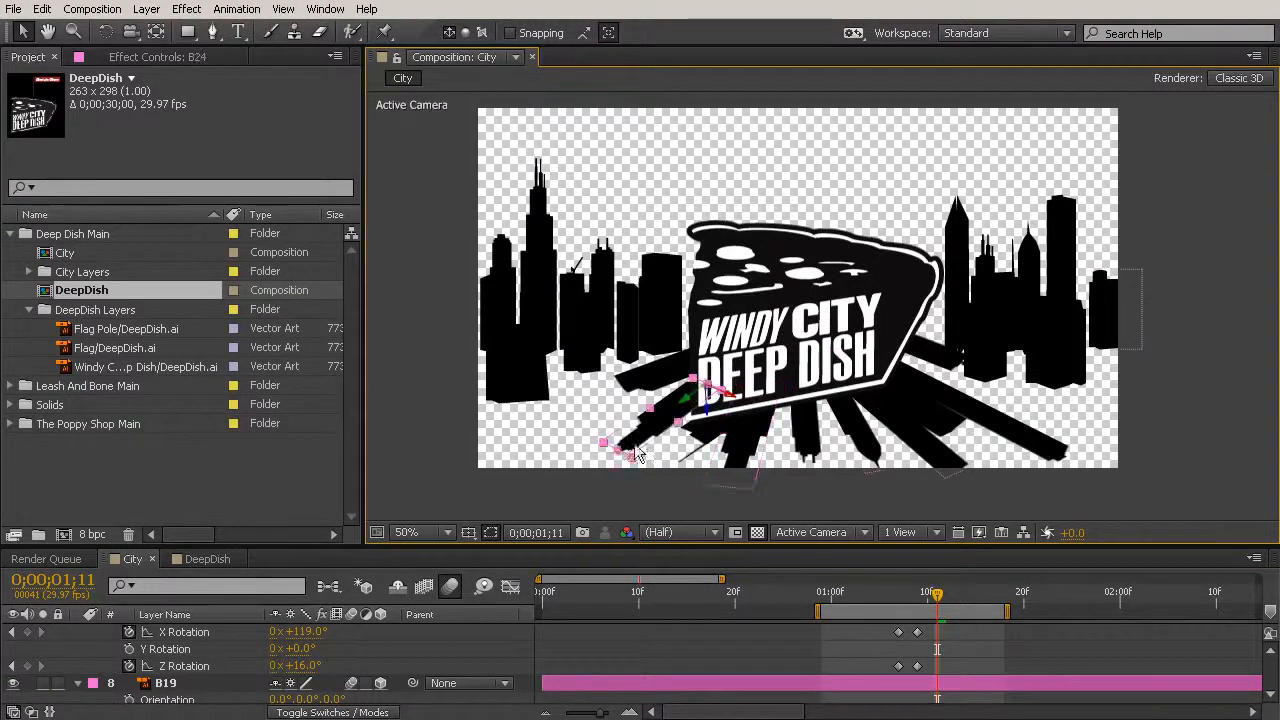
drag(620, 458, 571, 408)
click(633, 393)
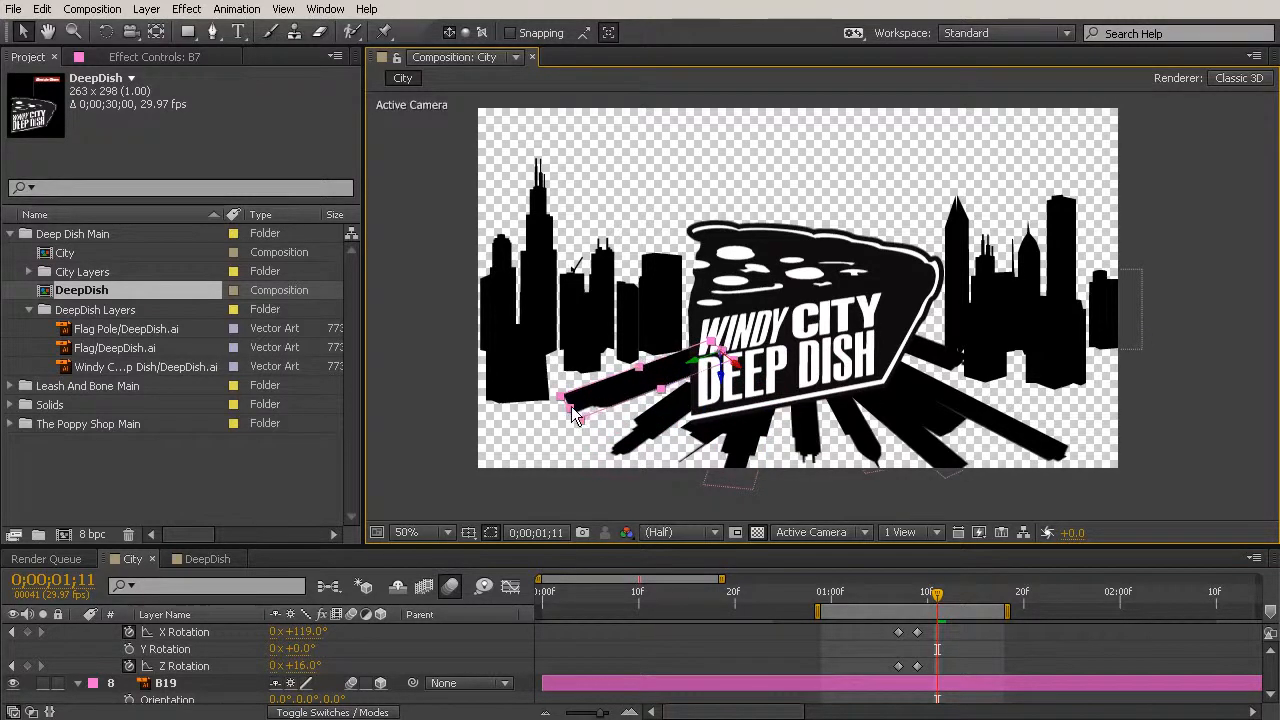
- Check fallen buildings B22 and B20 beside the logo and shorten B19 so its tip stays within the frame
click(955, 435)
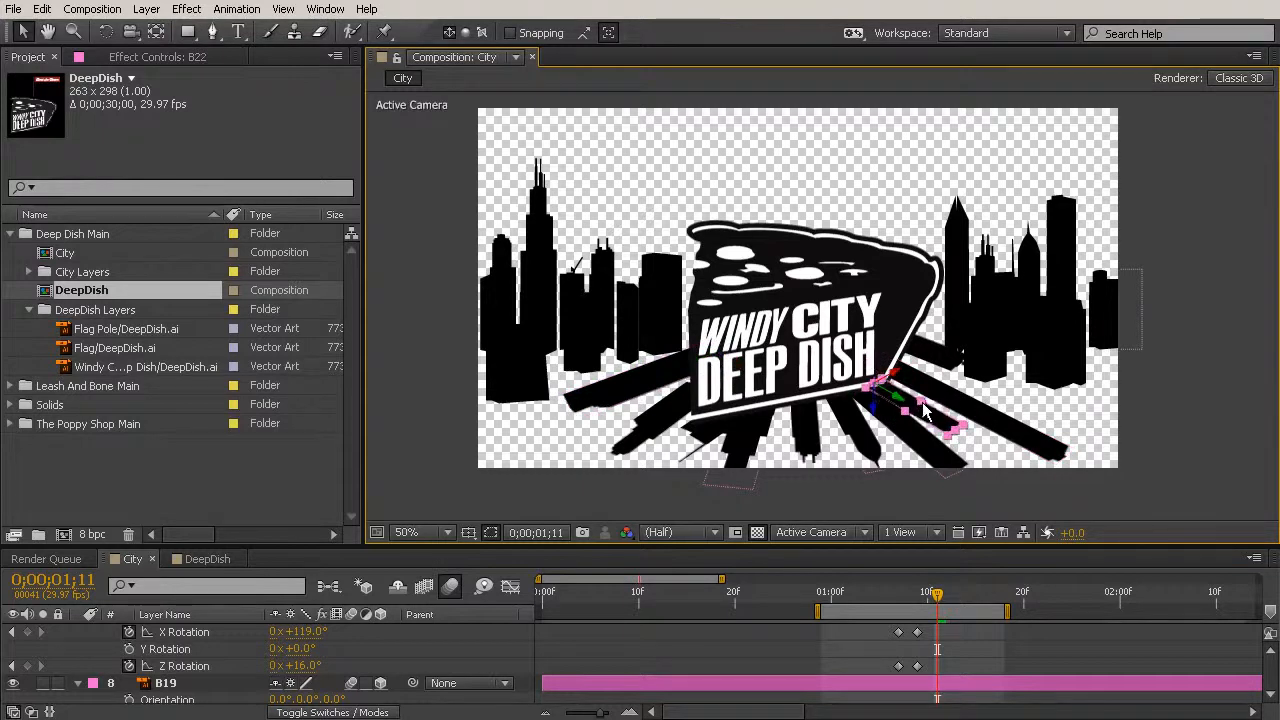
click(1048, 453)
click(950, 480)
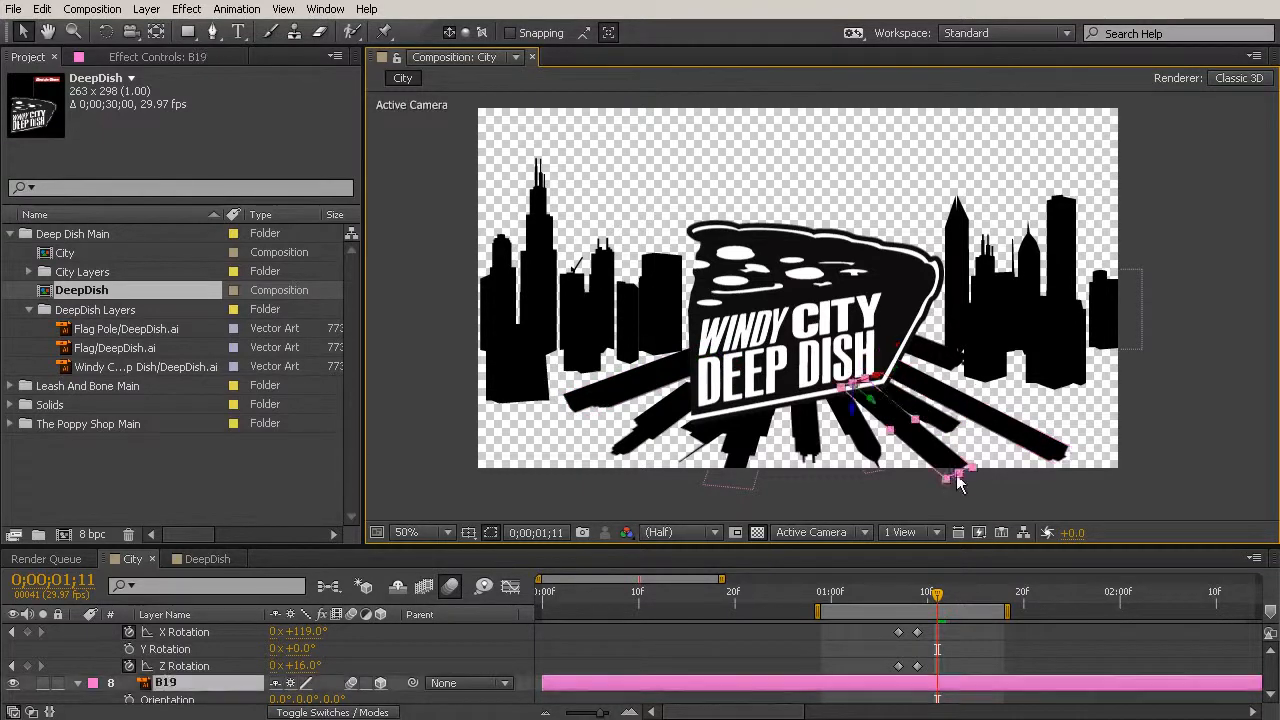
drag(960, 474, 948, 465)
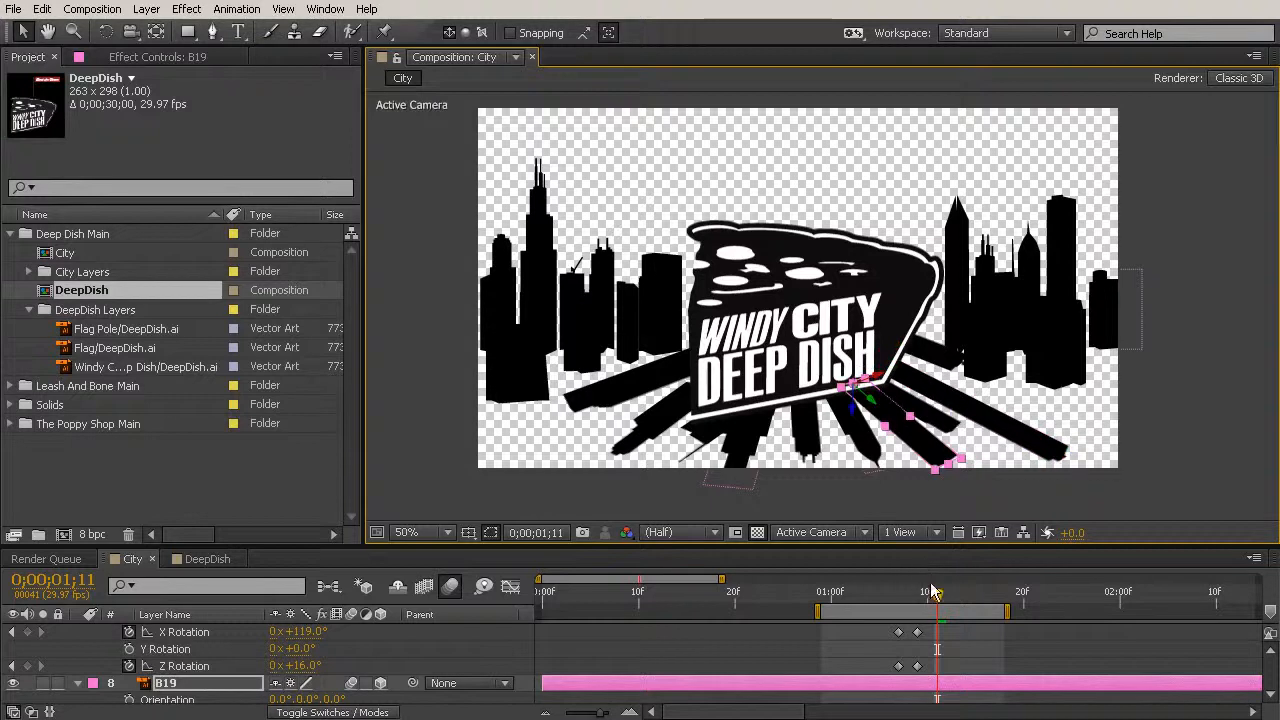
- Scrub back to 0;00;01;02 and examine the resized buildings standing in the skyline, including B7
drag(912, 598, 848, 590)
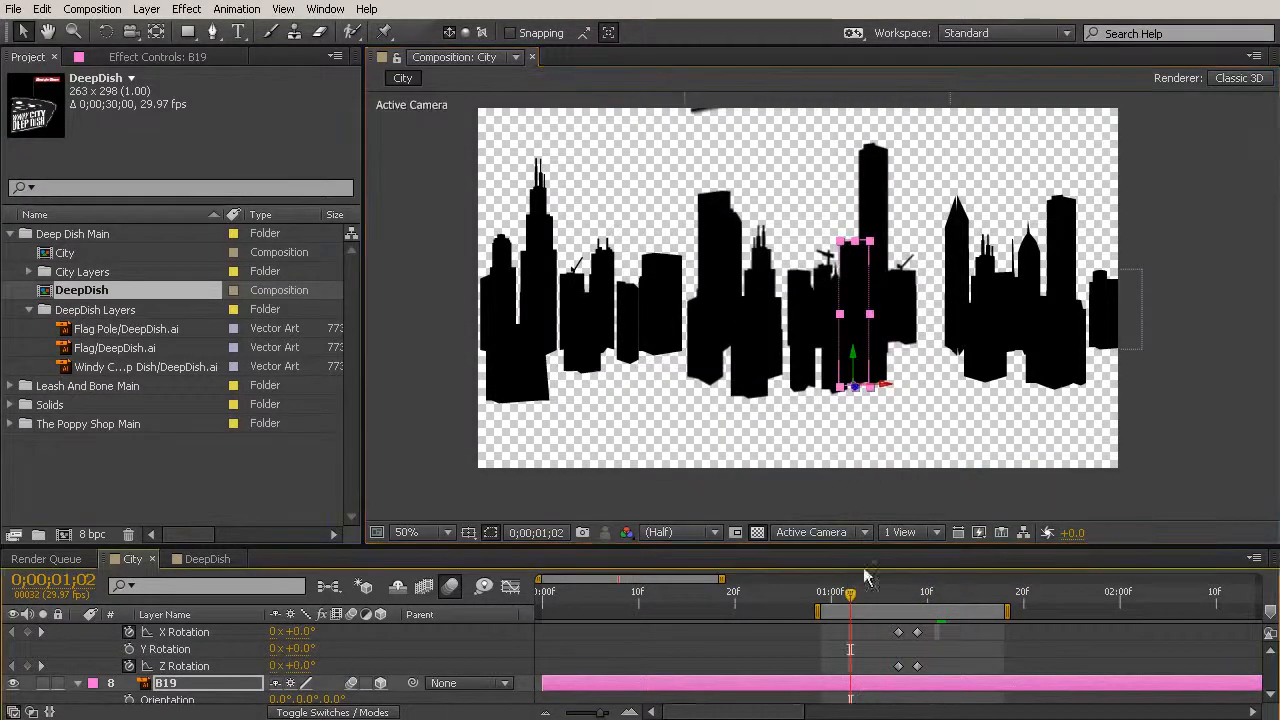
click(1203, 391)
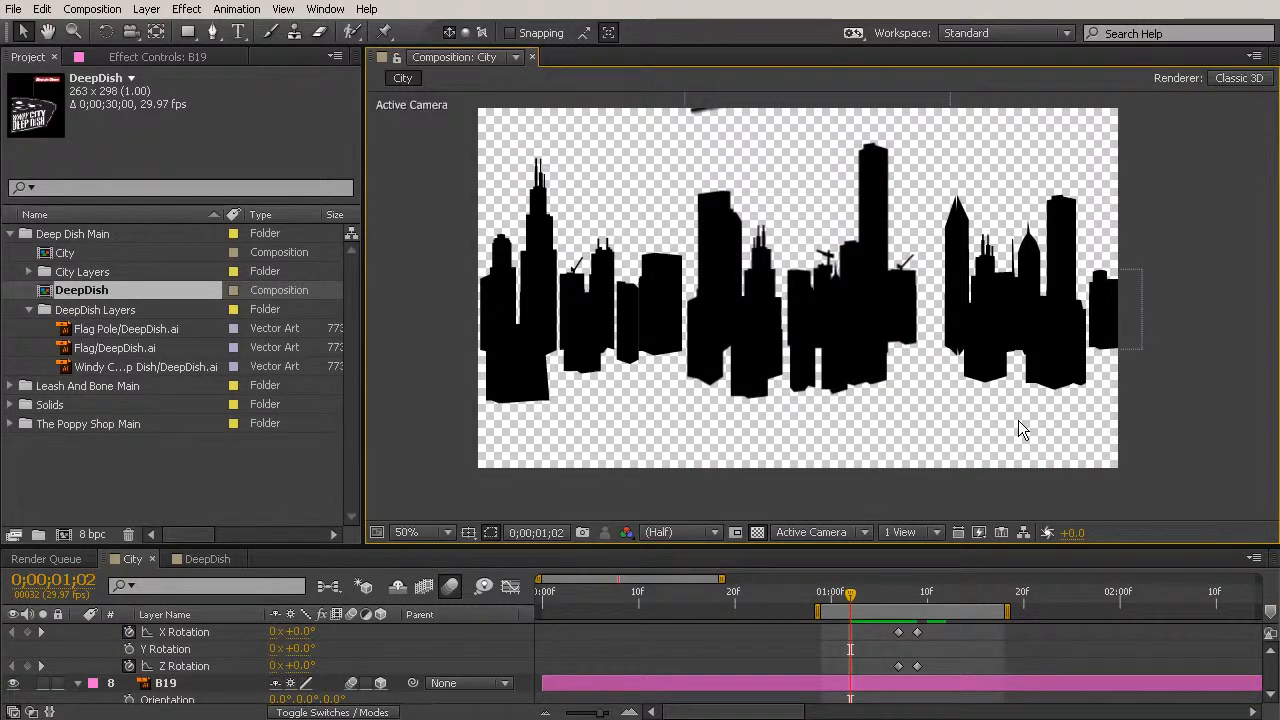
click(719, 196)
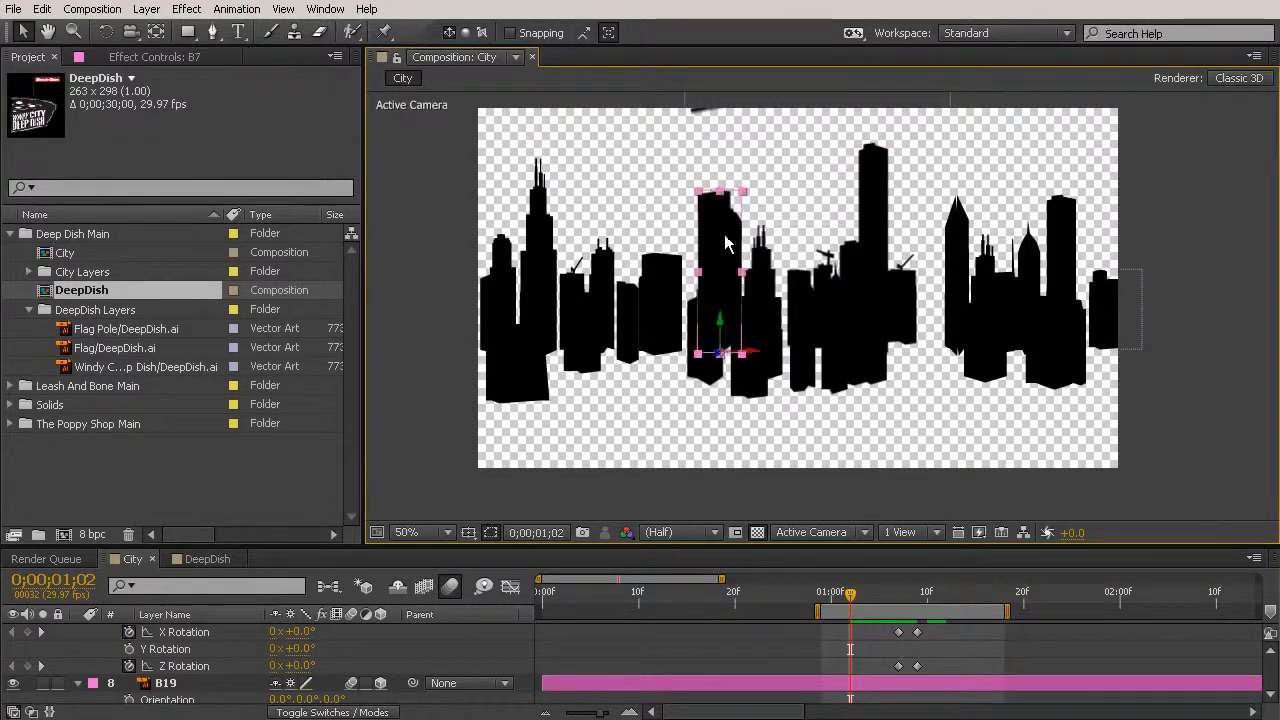
mouse_move(858, 600)
mouse_down()
mouse_move(888, 598)
mouse_move(852, 598)
mouse_up()
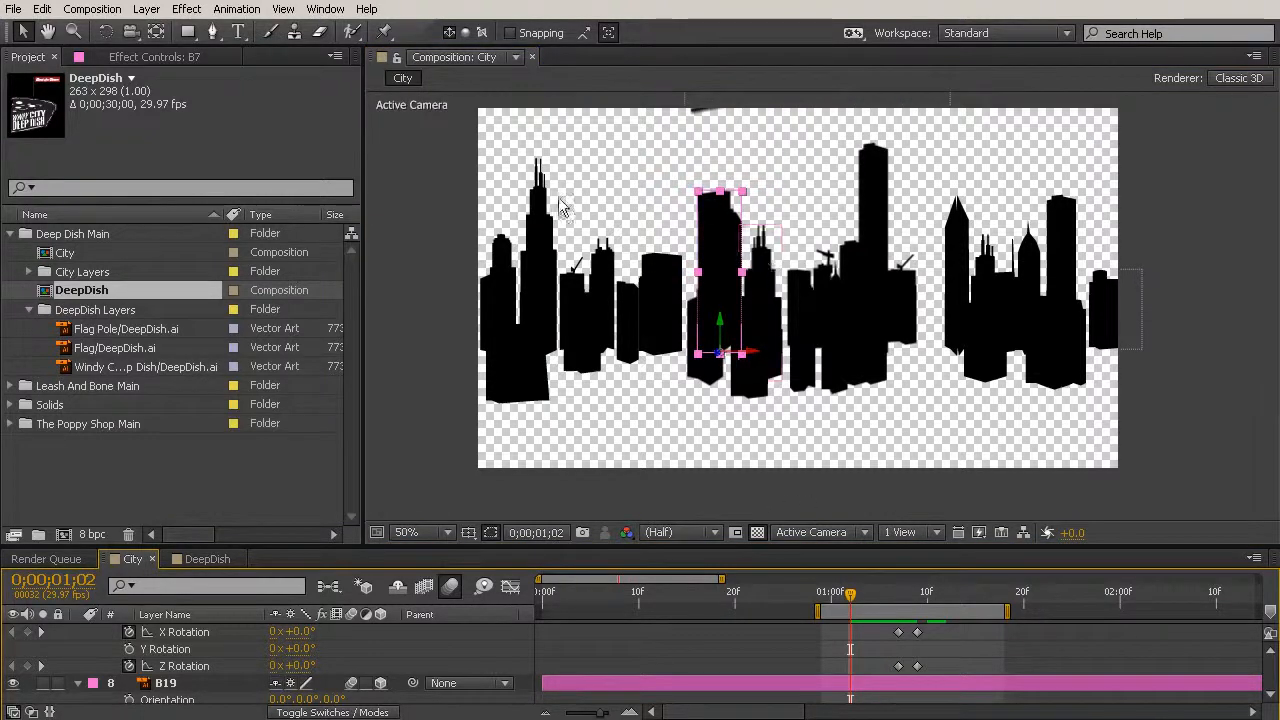
- At 0;00;01;16, move fallen building B24 slightly up and to the right so its base tucks under the logo
drag(848, 600, 987, 660)
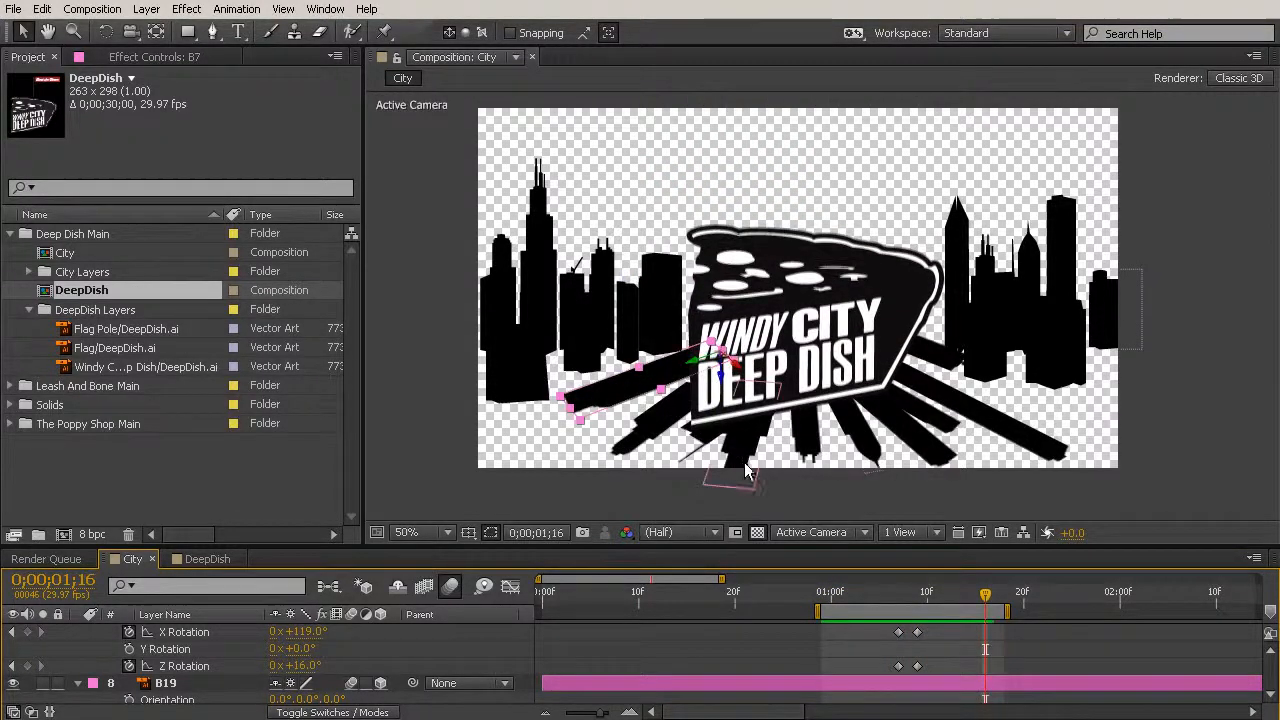
click(1187, 514)
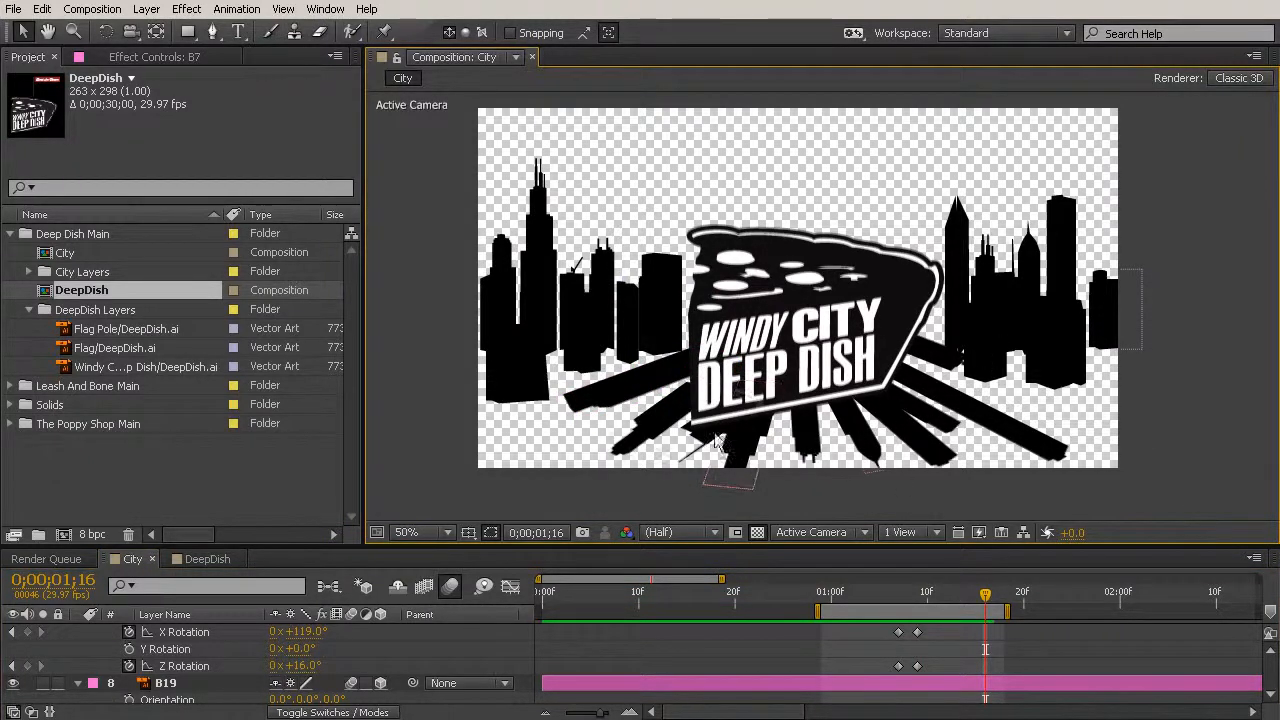
click(681, 407)
drag(683, 397, 686, 393)
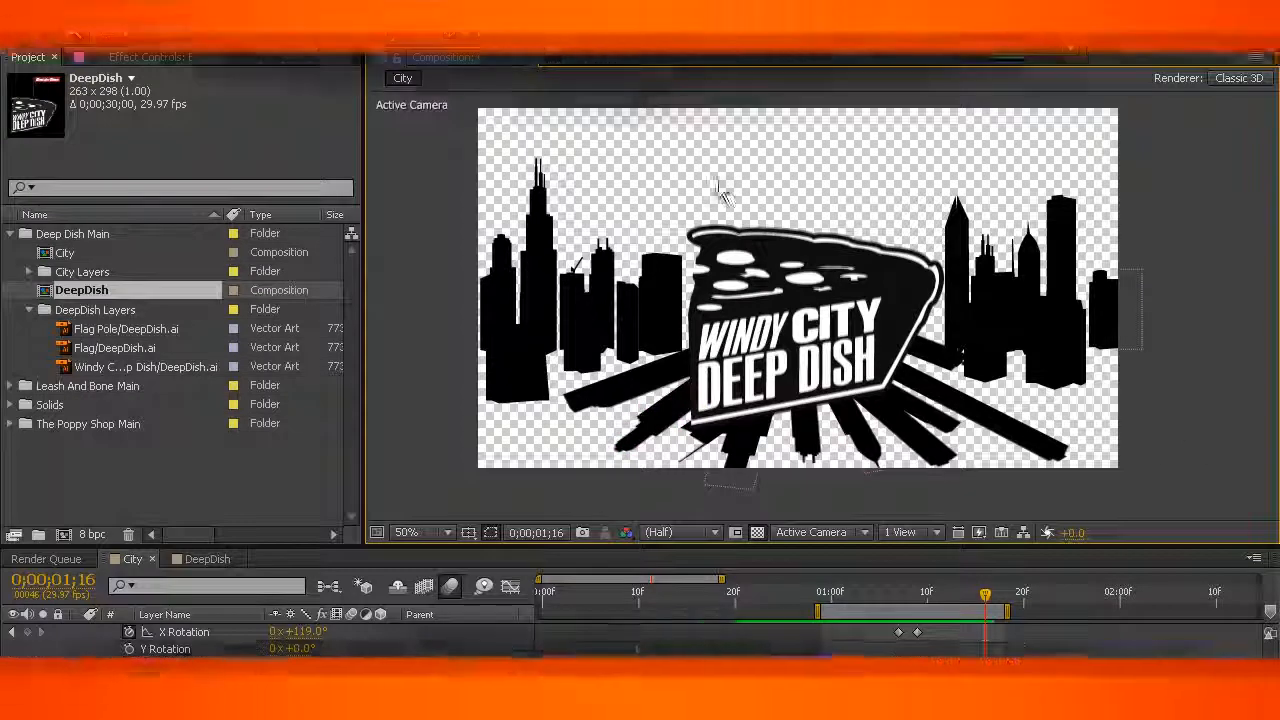